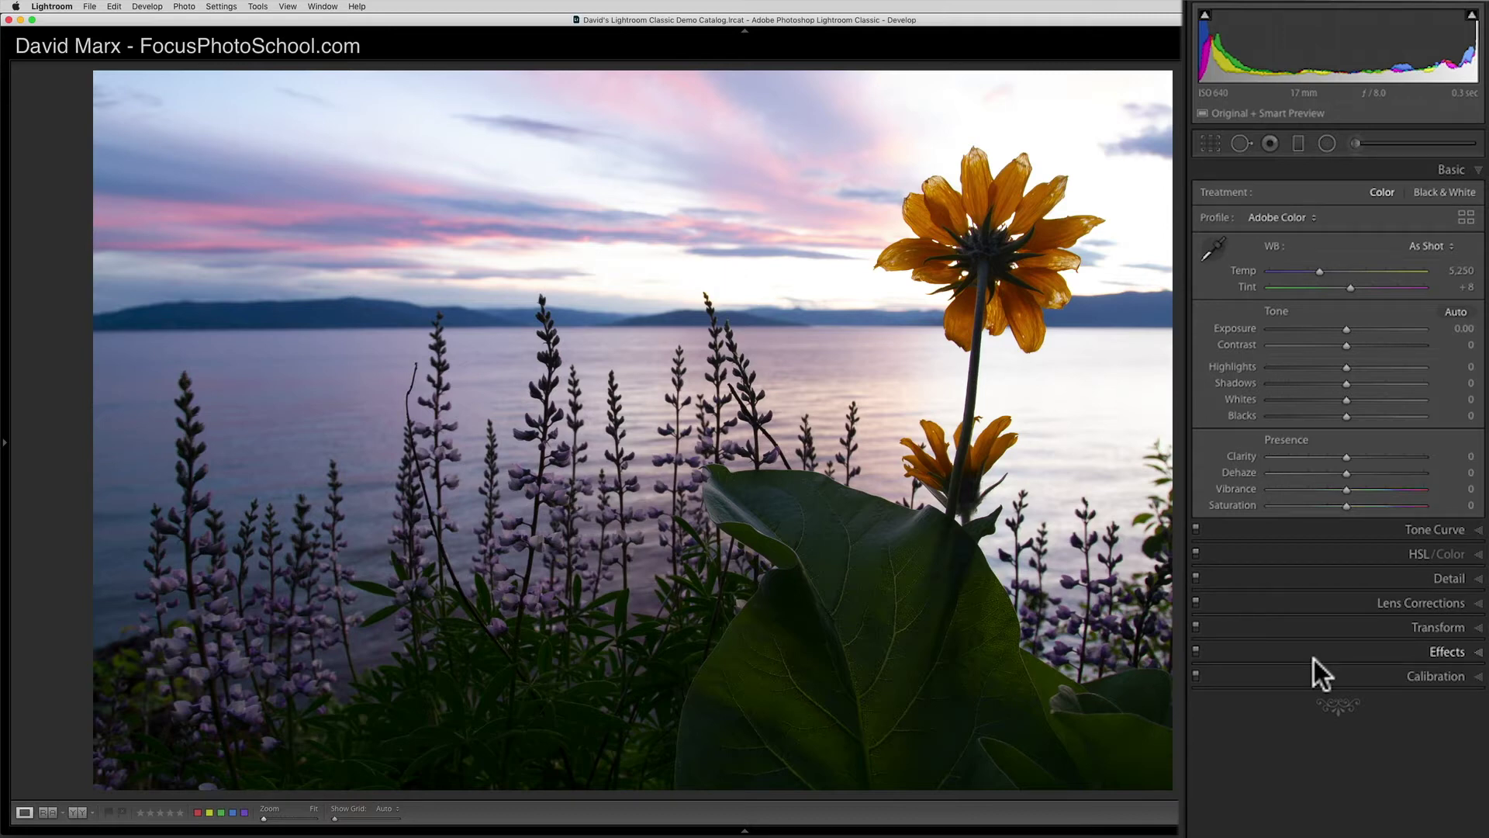
# - Try Auto tone on the sunset photo, then reset every tone value back to 0
pyautogui.click(1457, 312)
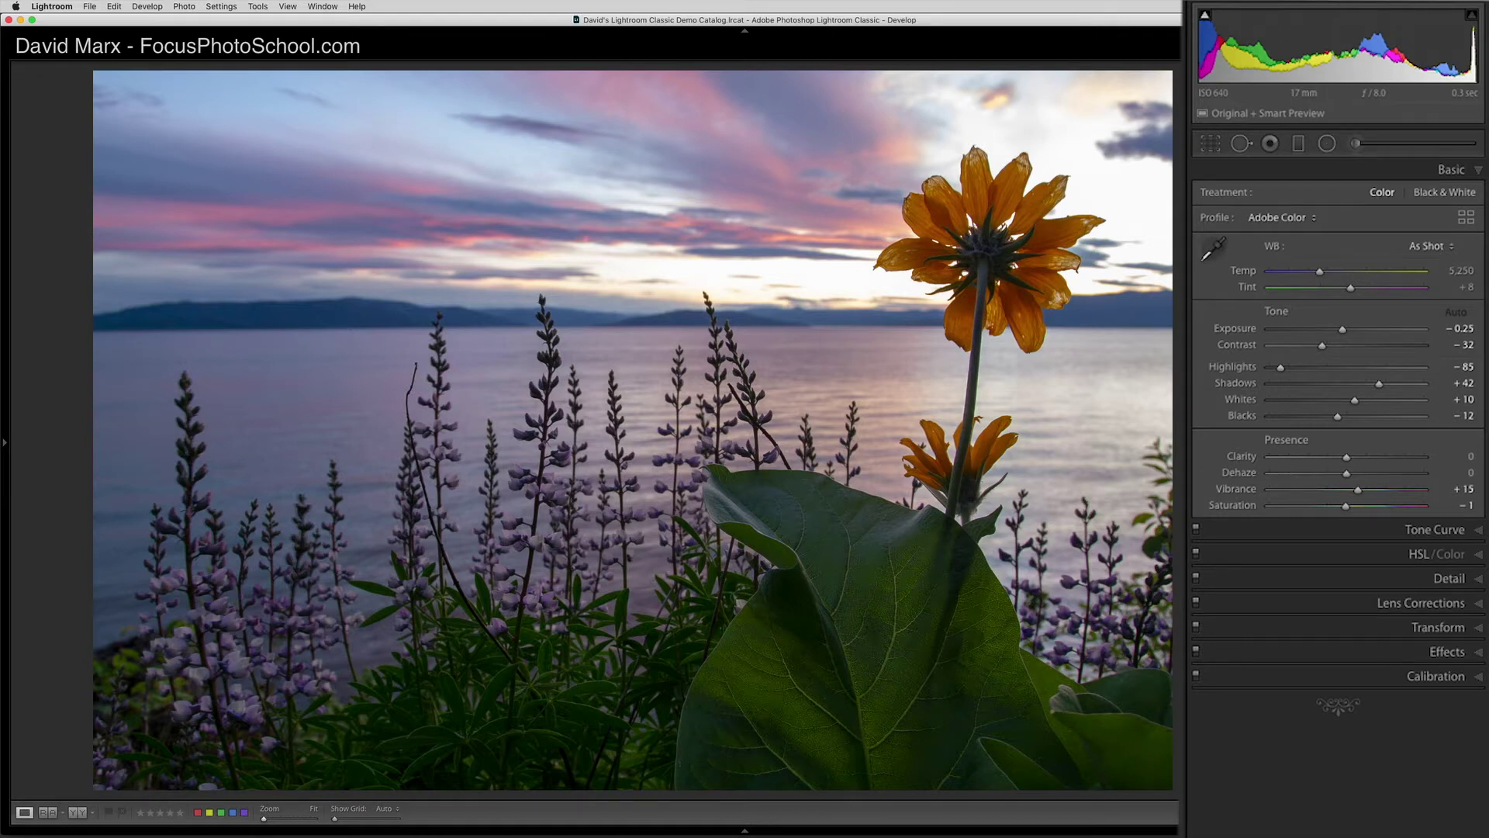
pyautogui.press('super+shift+r')
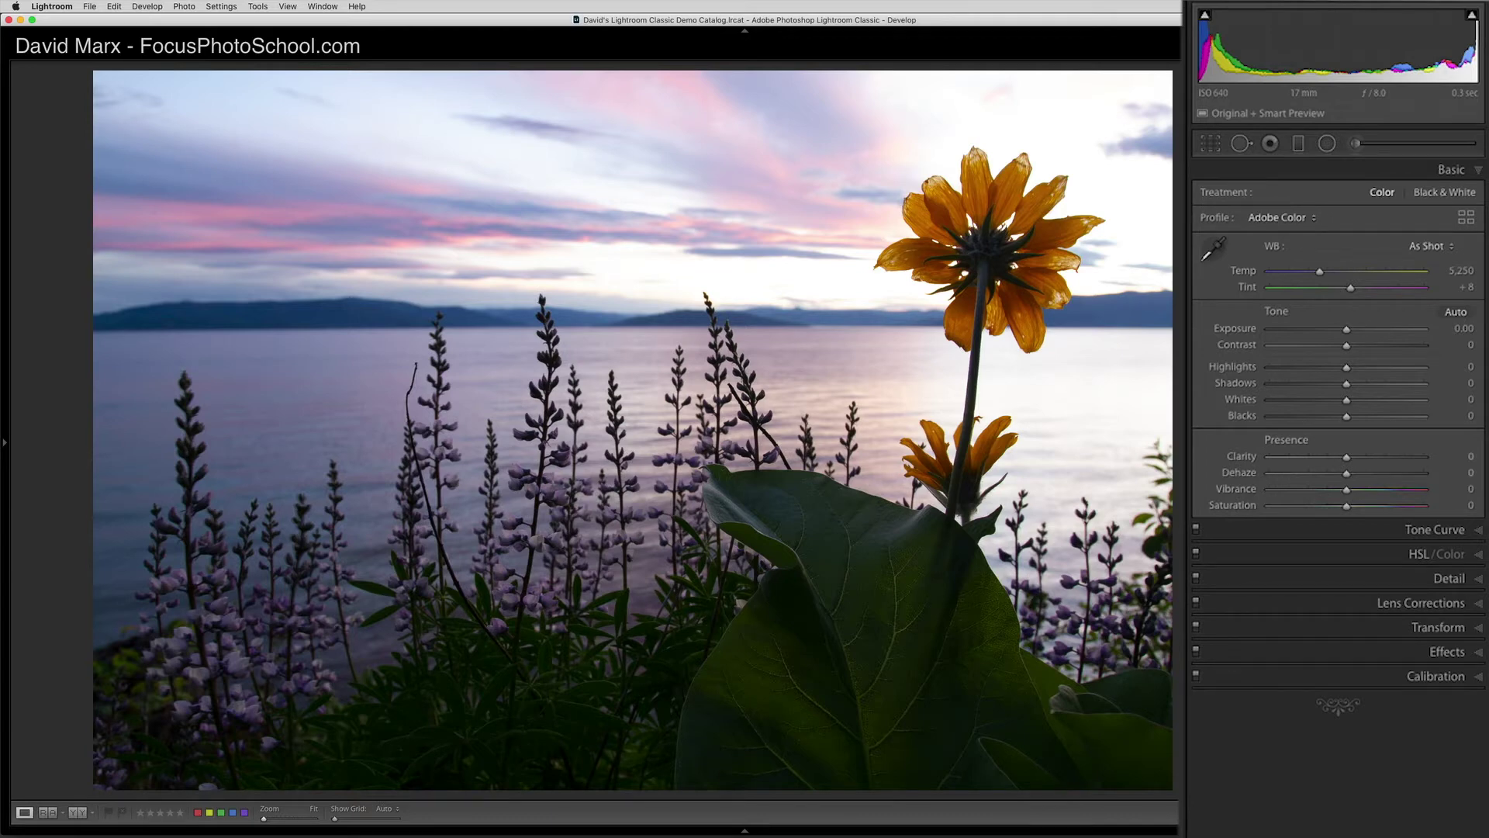
pyautogui.click(1304, 220)
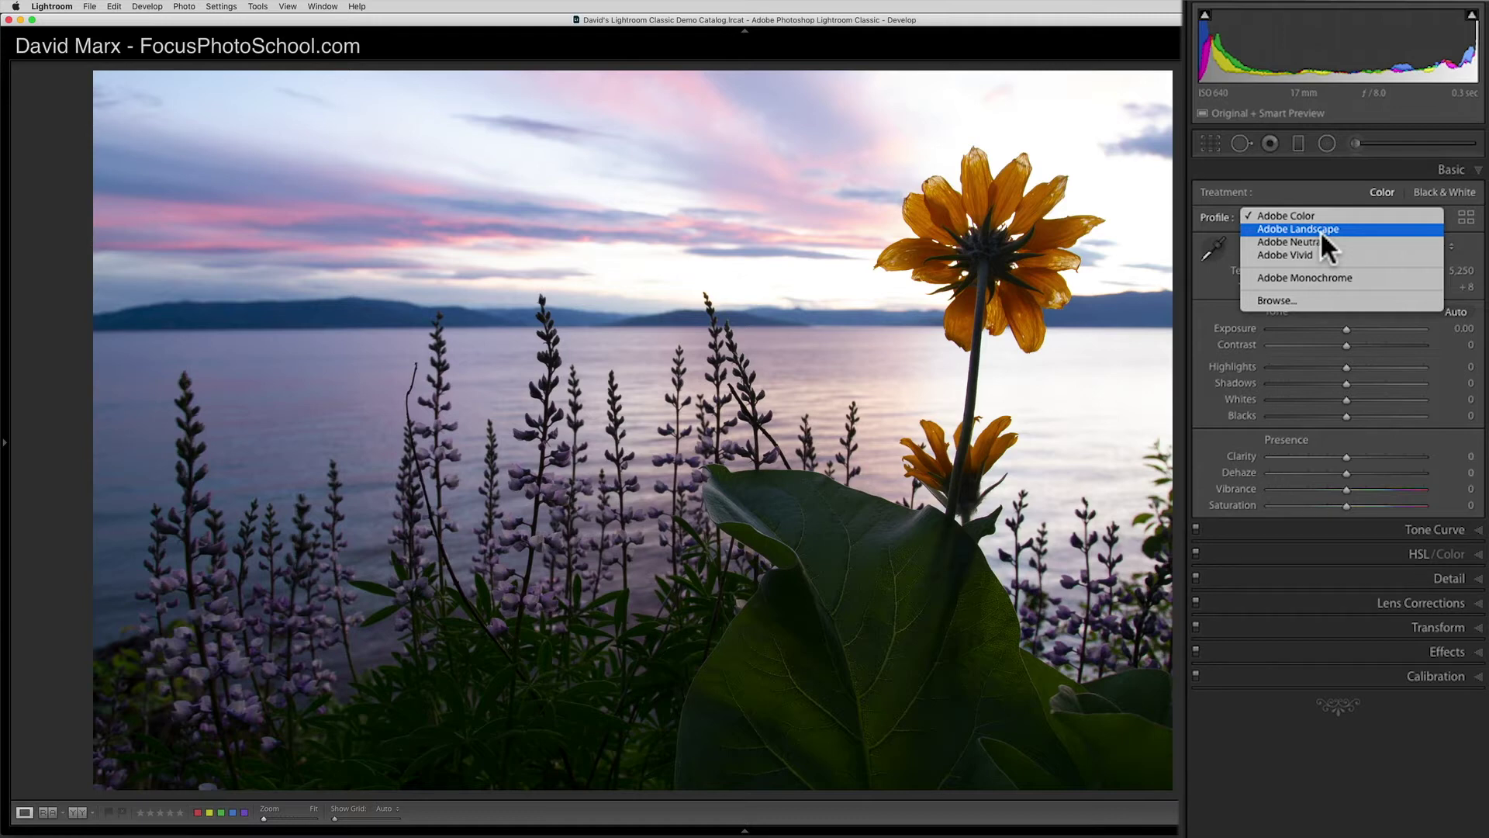
# - Compare Adobe Landscape with Adobe Neutral and settle on Adobe Landscape for the sunset photo
pyautogui.click(1320, 230)
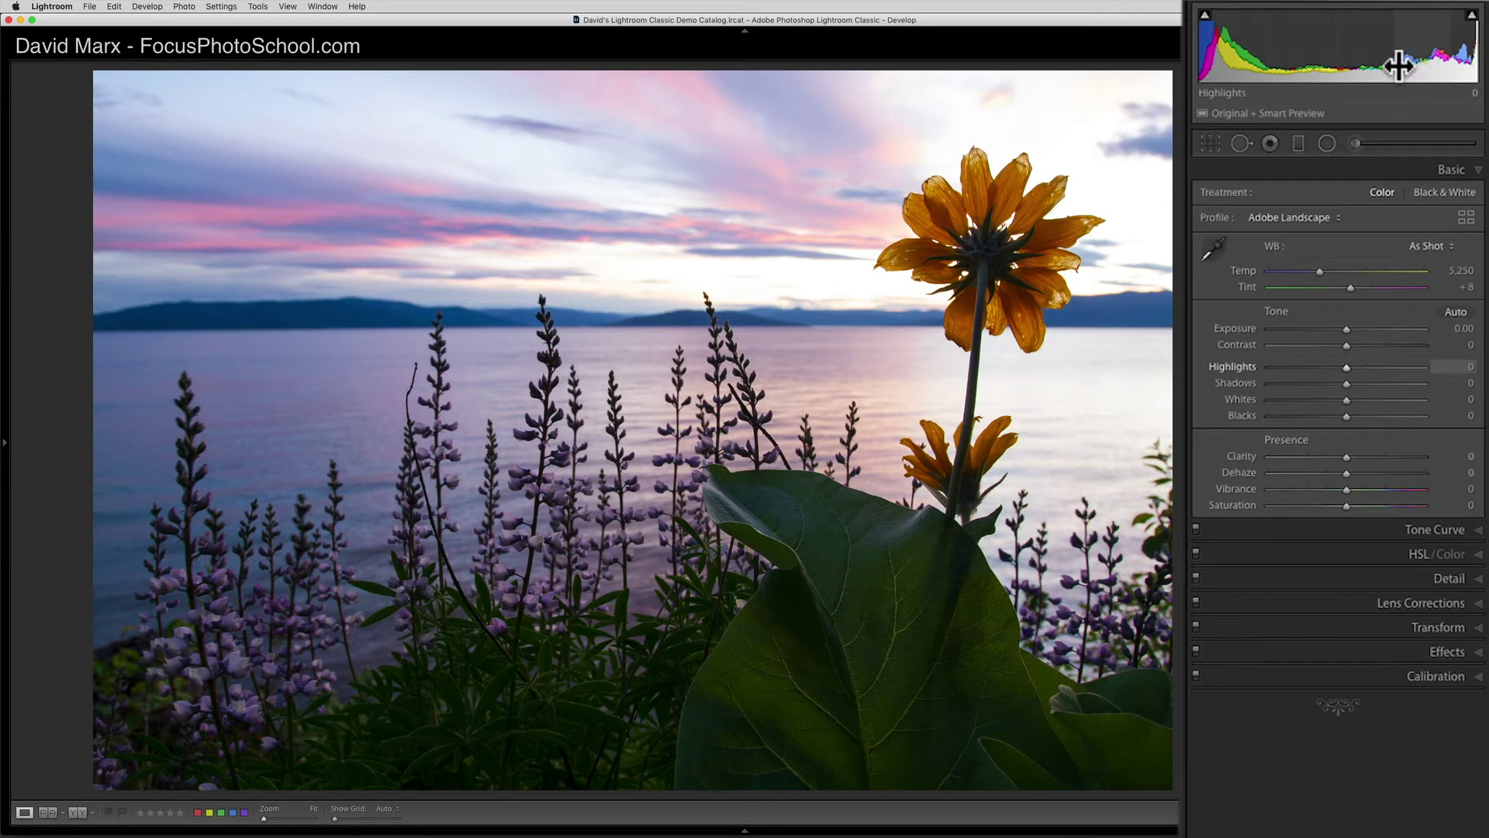
pyautogui.click(1290, 219)
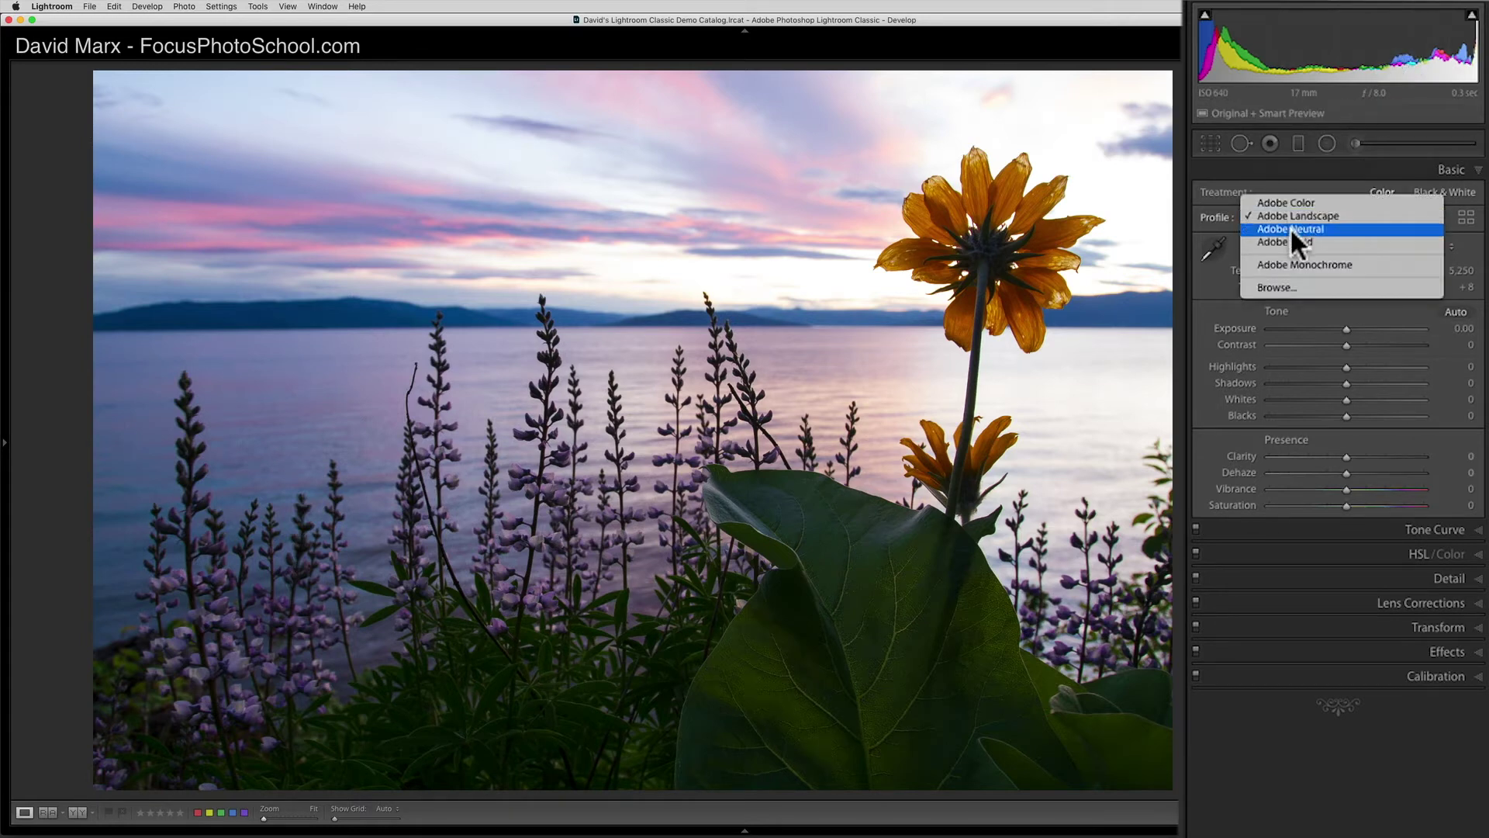
pyautogui.click(1291, 228)
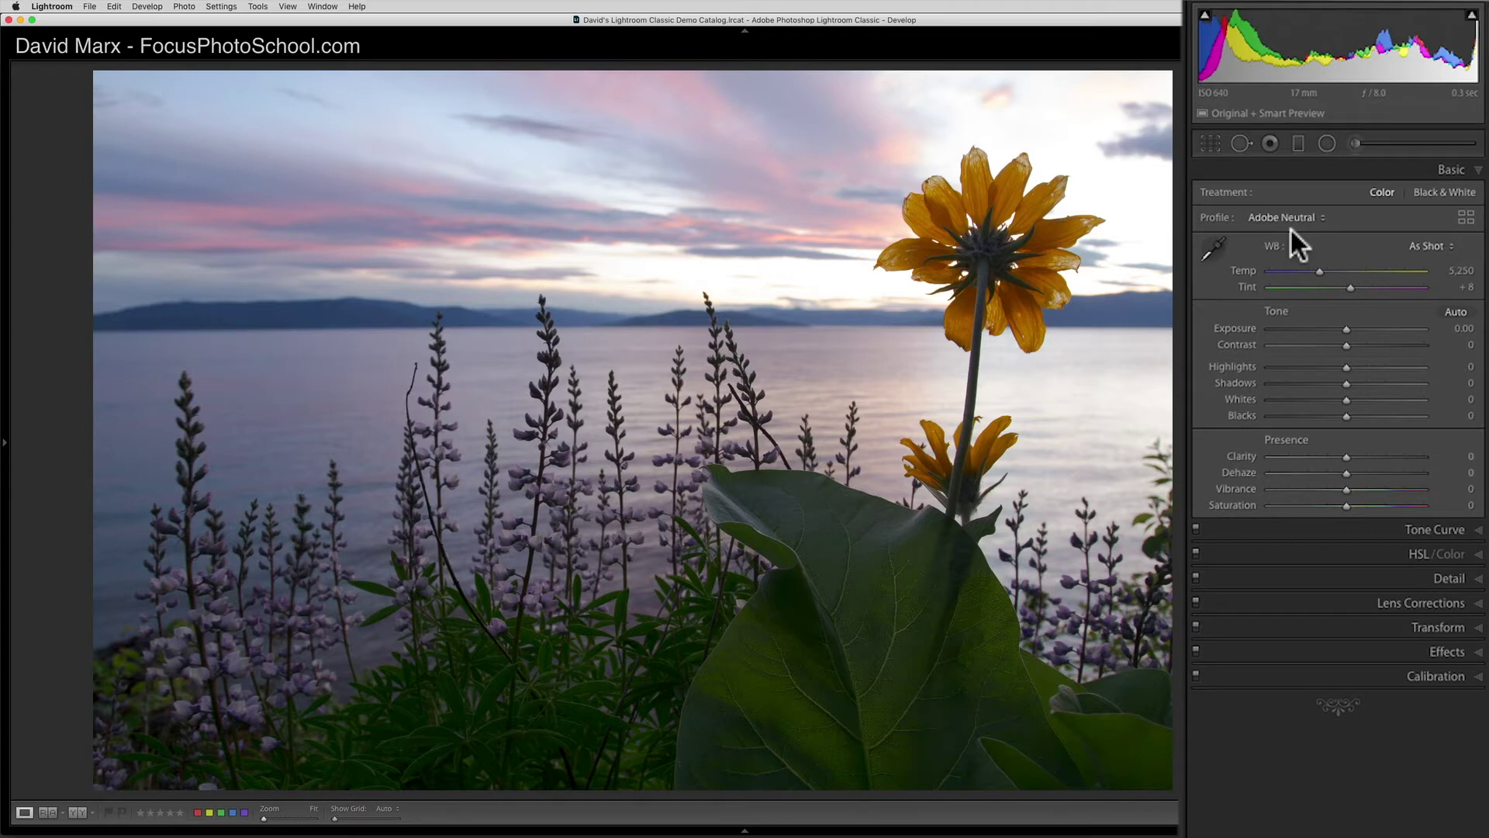
pyautogui.click(1292, 217)
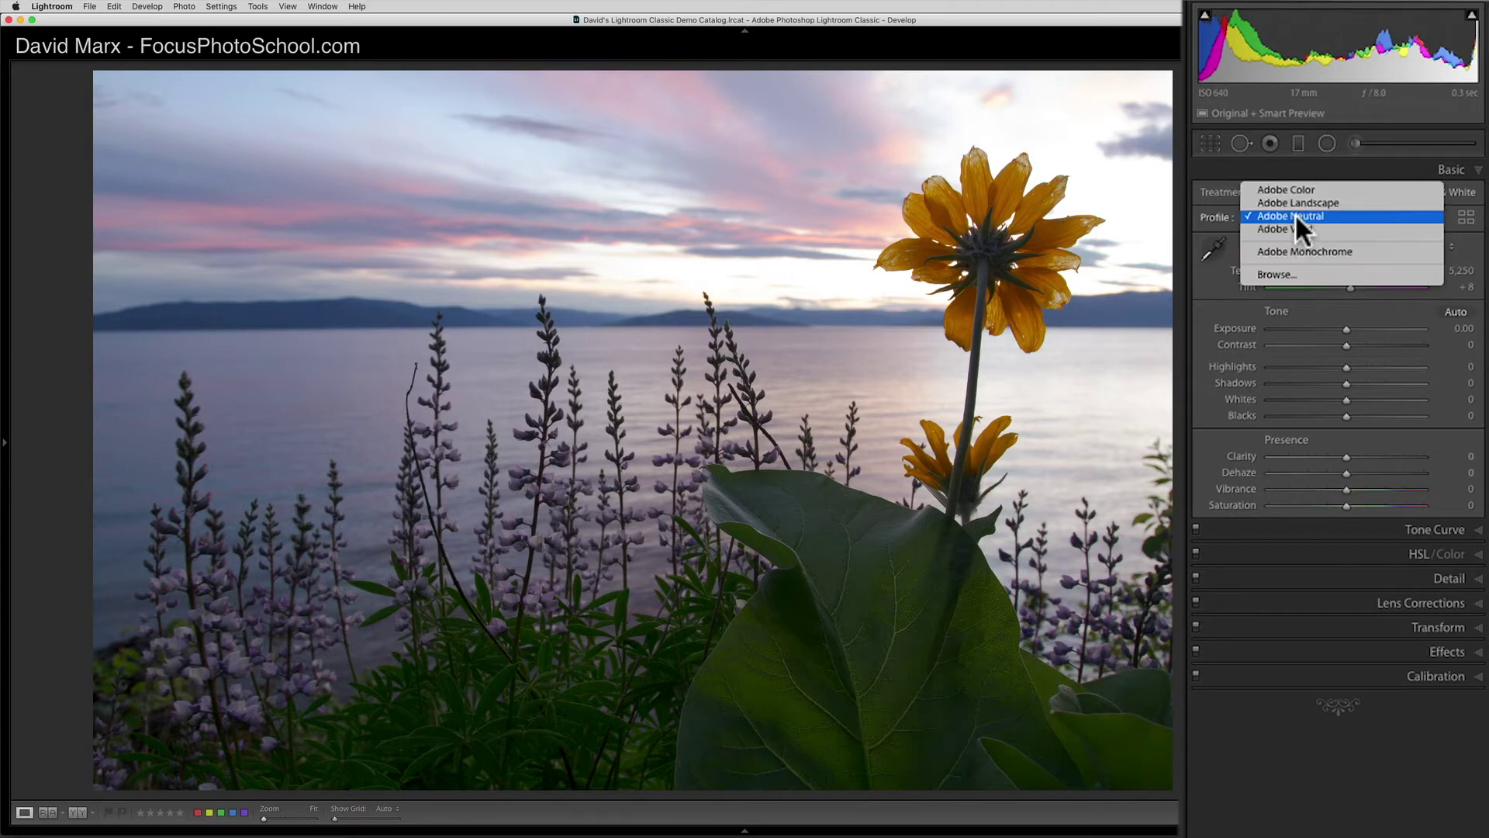
pyautogui.click(1300, 202)
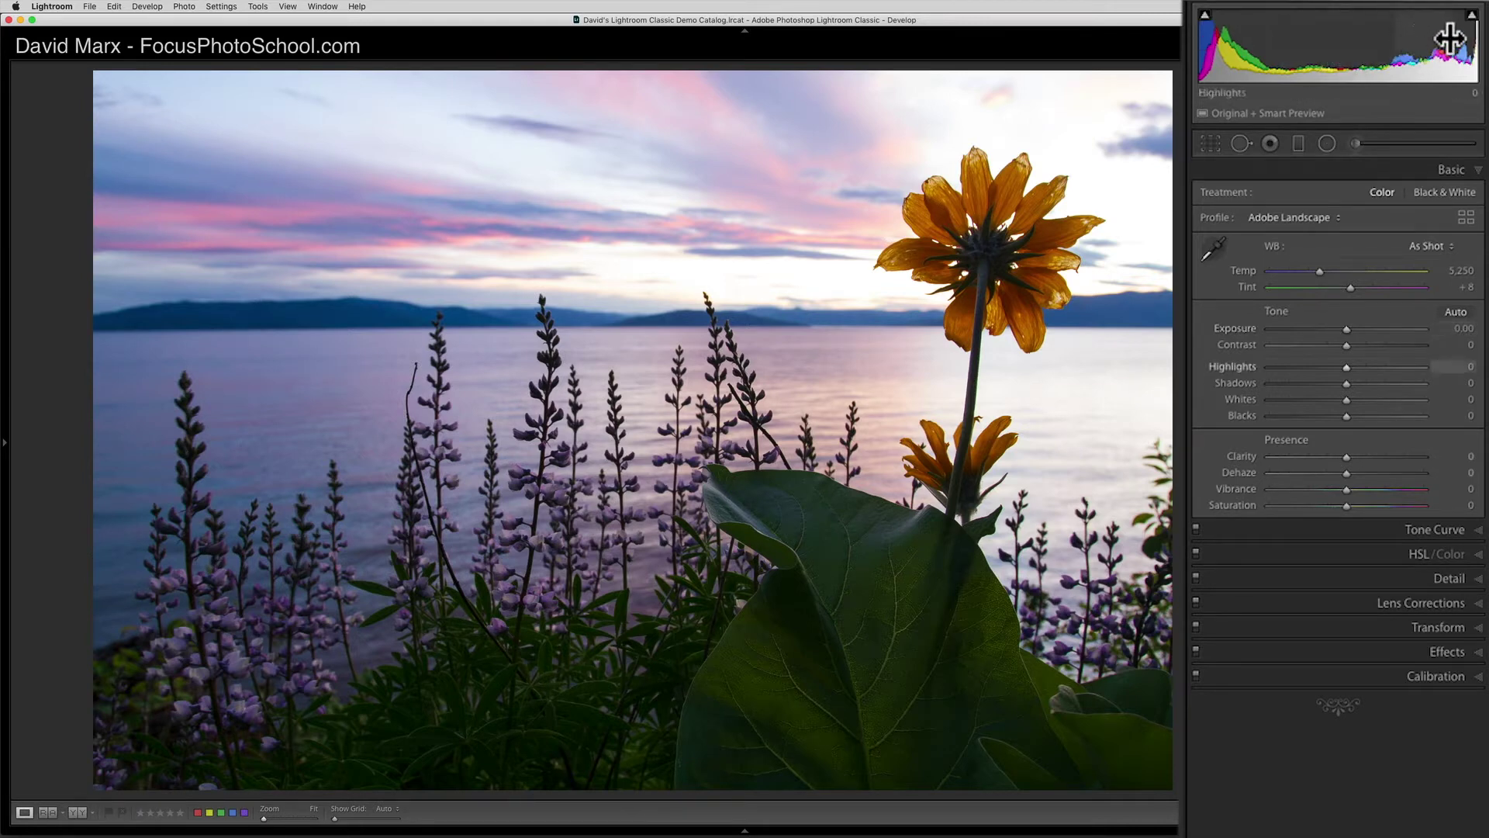
pyautogui.moveTo(1472, 17)
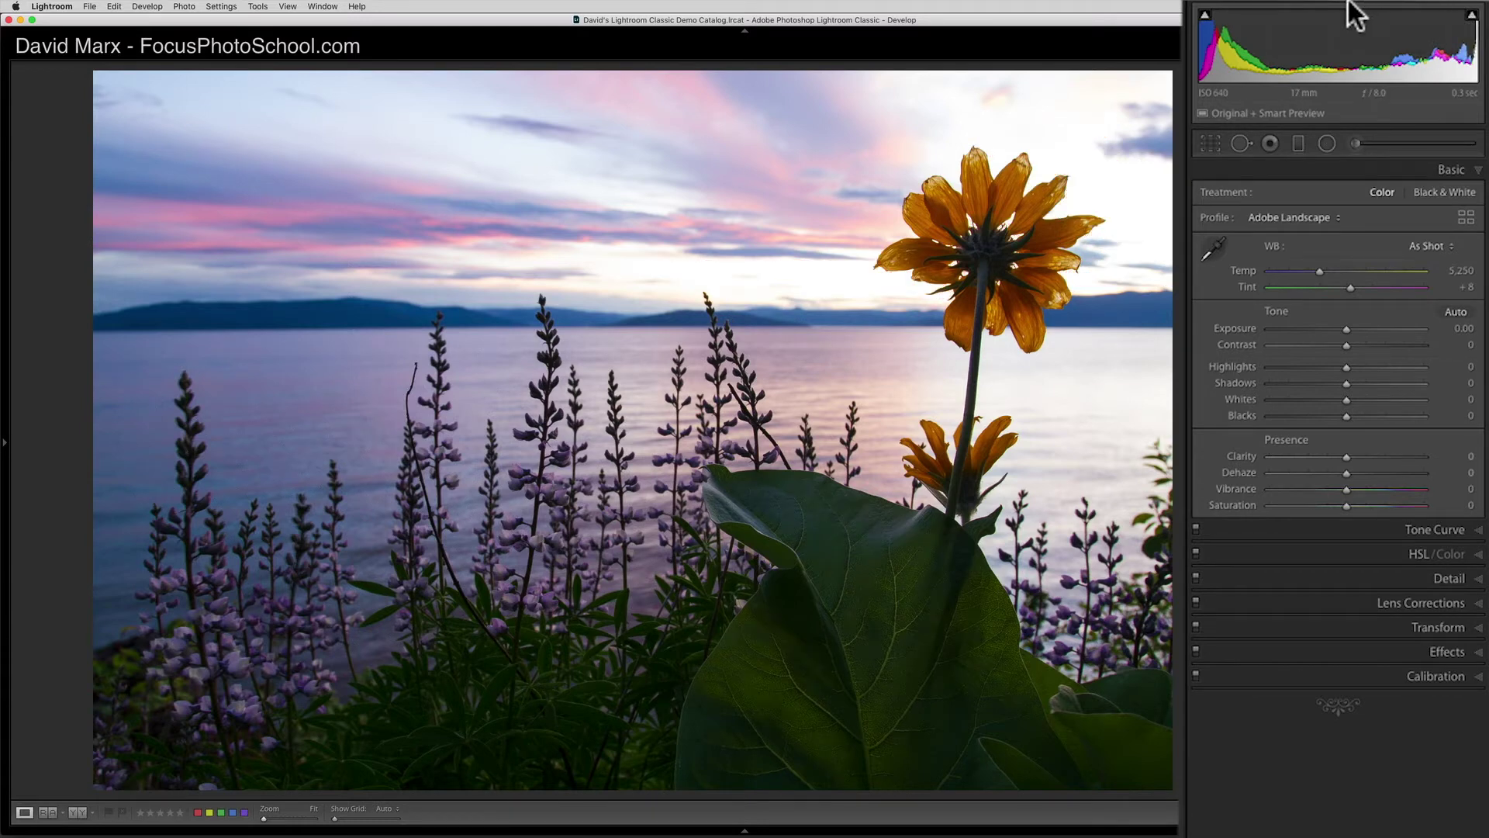
pyautogui.moveTo(1204, 19)
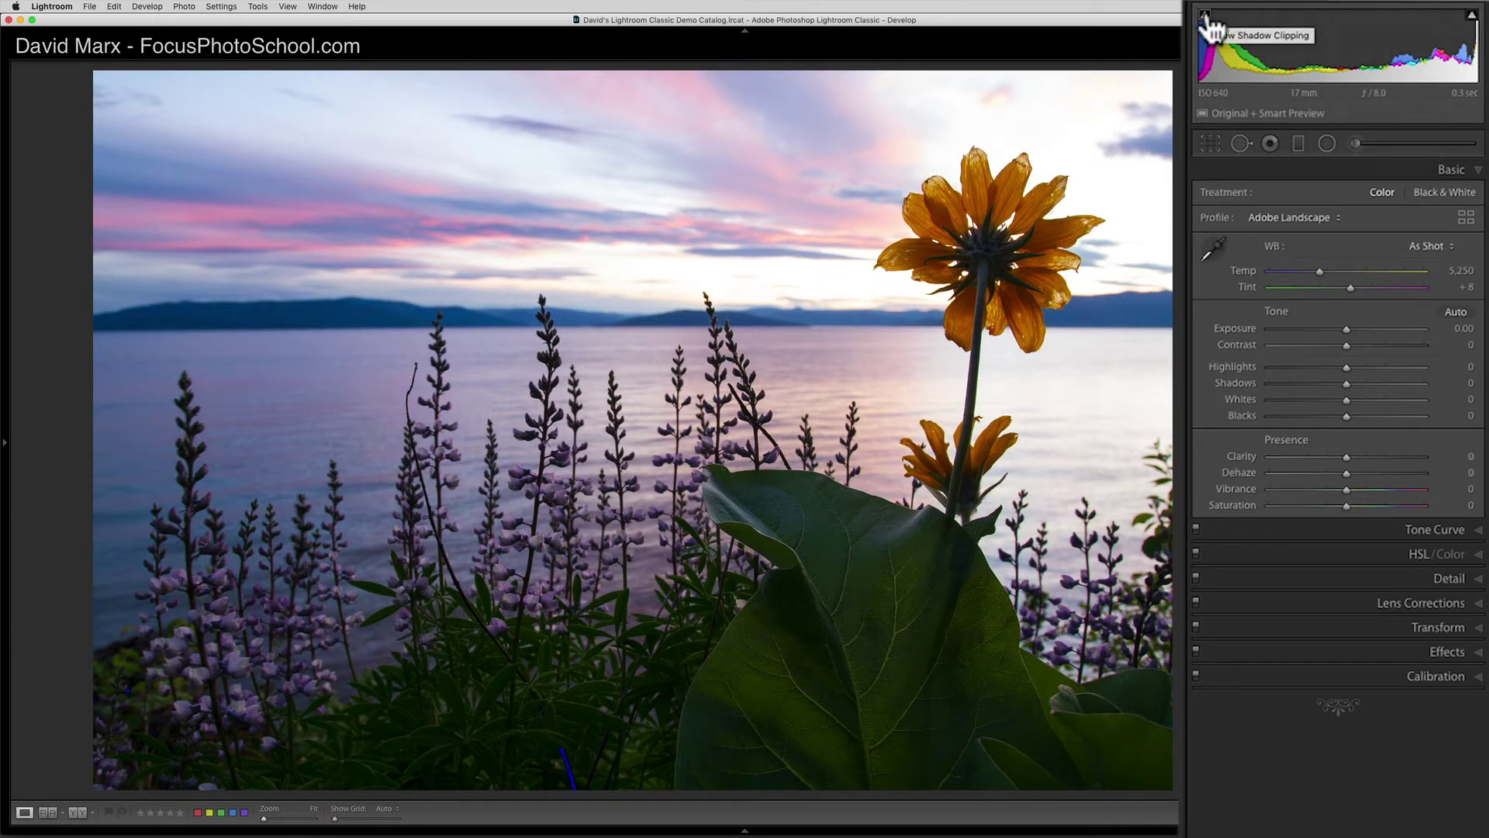
pyautogui.click(1207, 22)
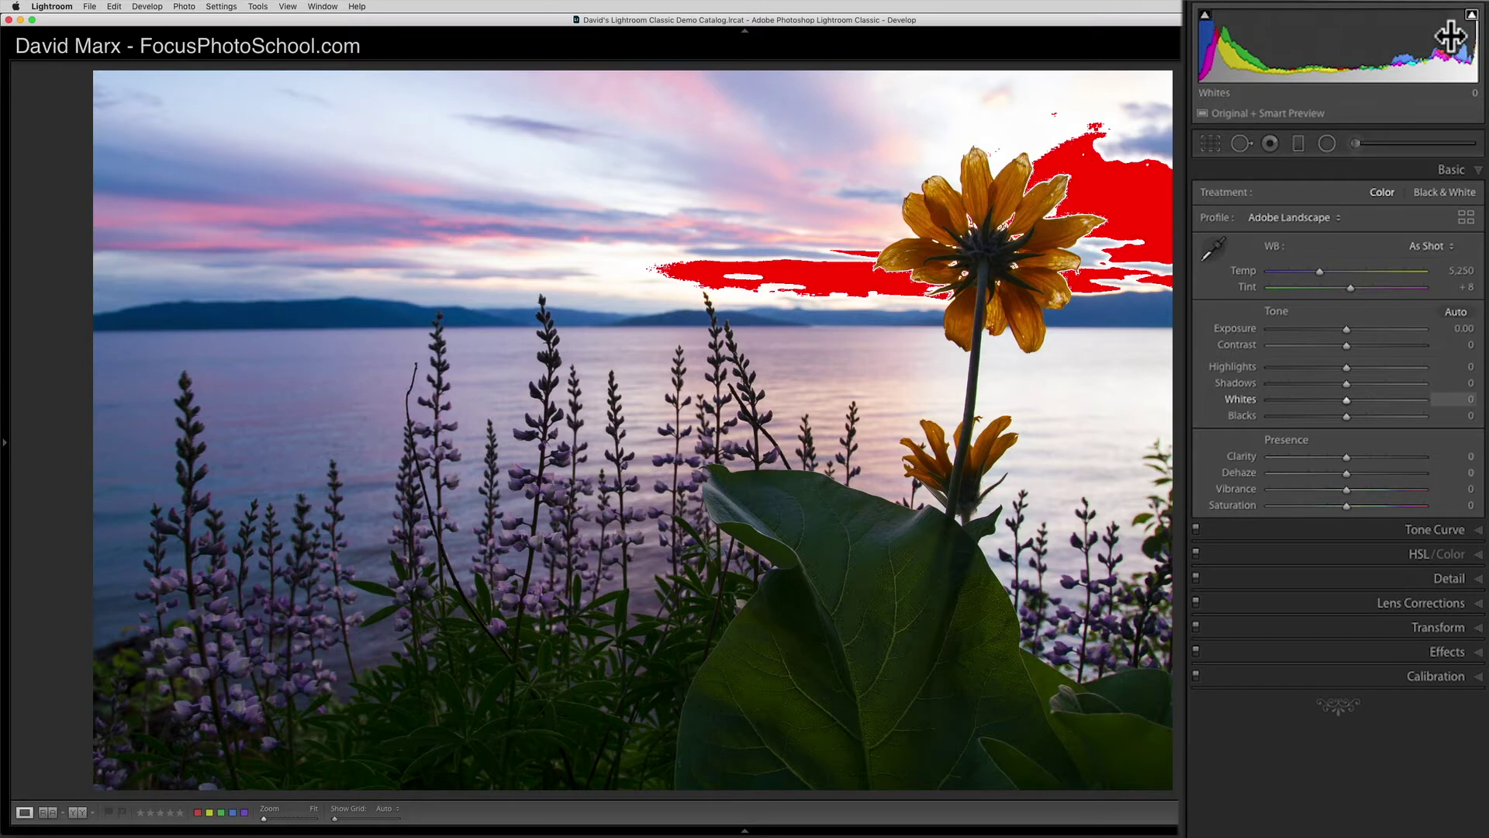
pyautogui.click(1471, 15)
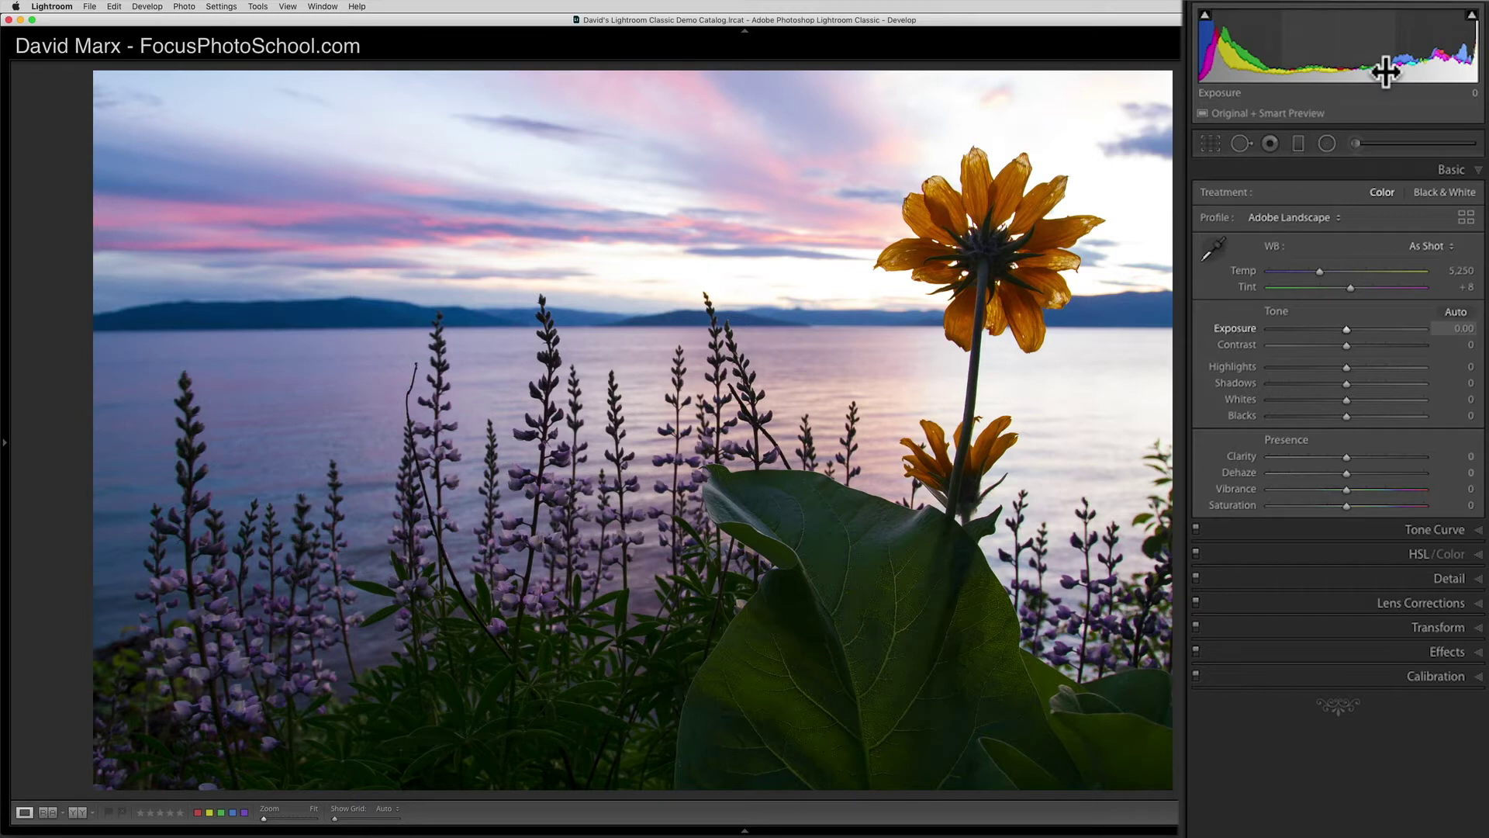
# - Toggle the clipping warnings on, off and back on to reveal the clipped sky band
pyautogui.press('j')
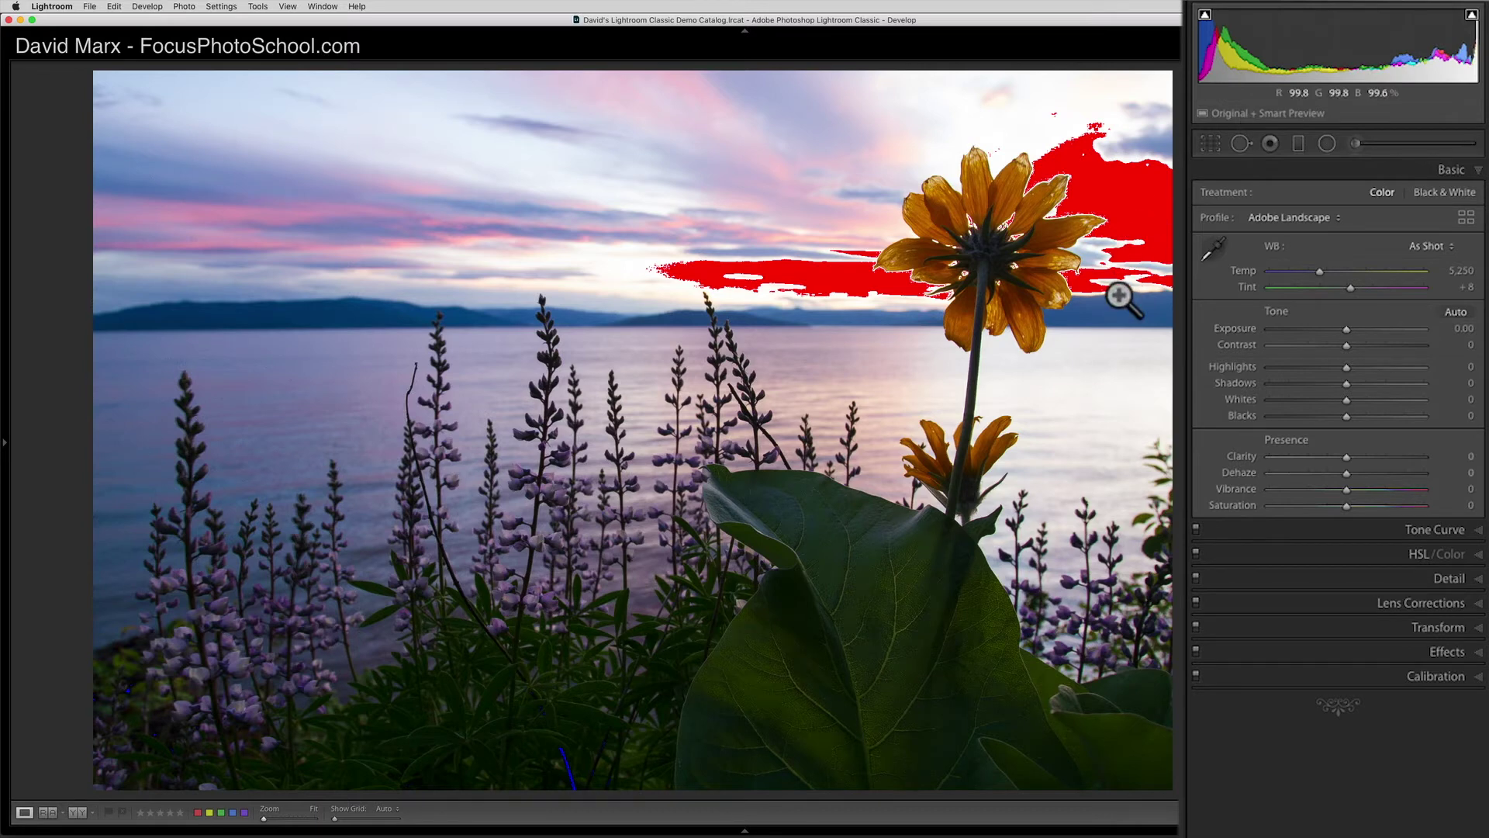
pyautogui.press('j')
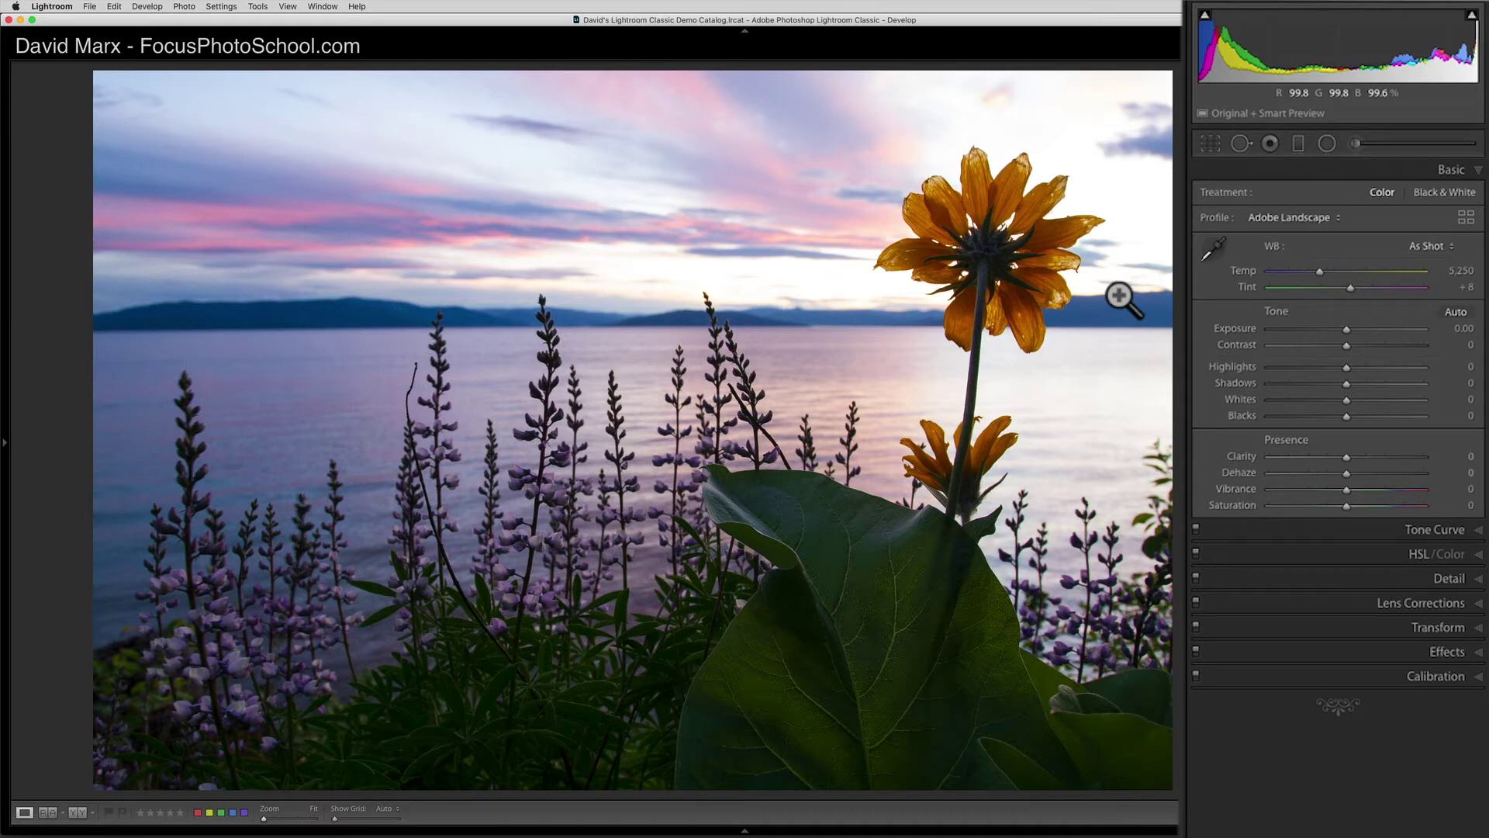
pyautogui.press('j')
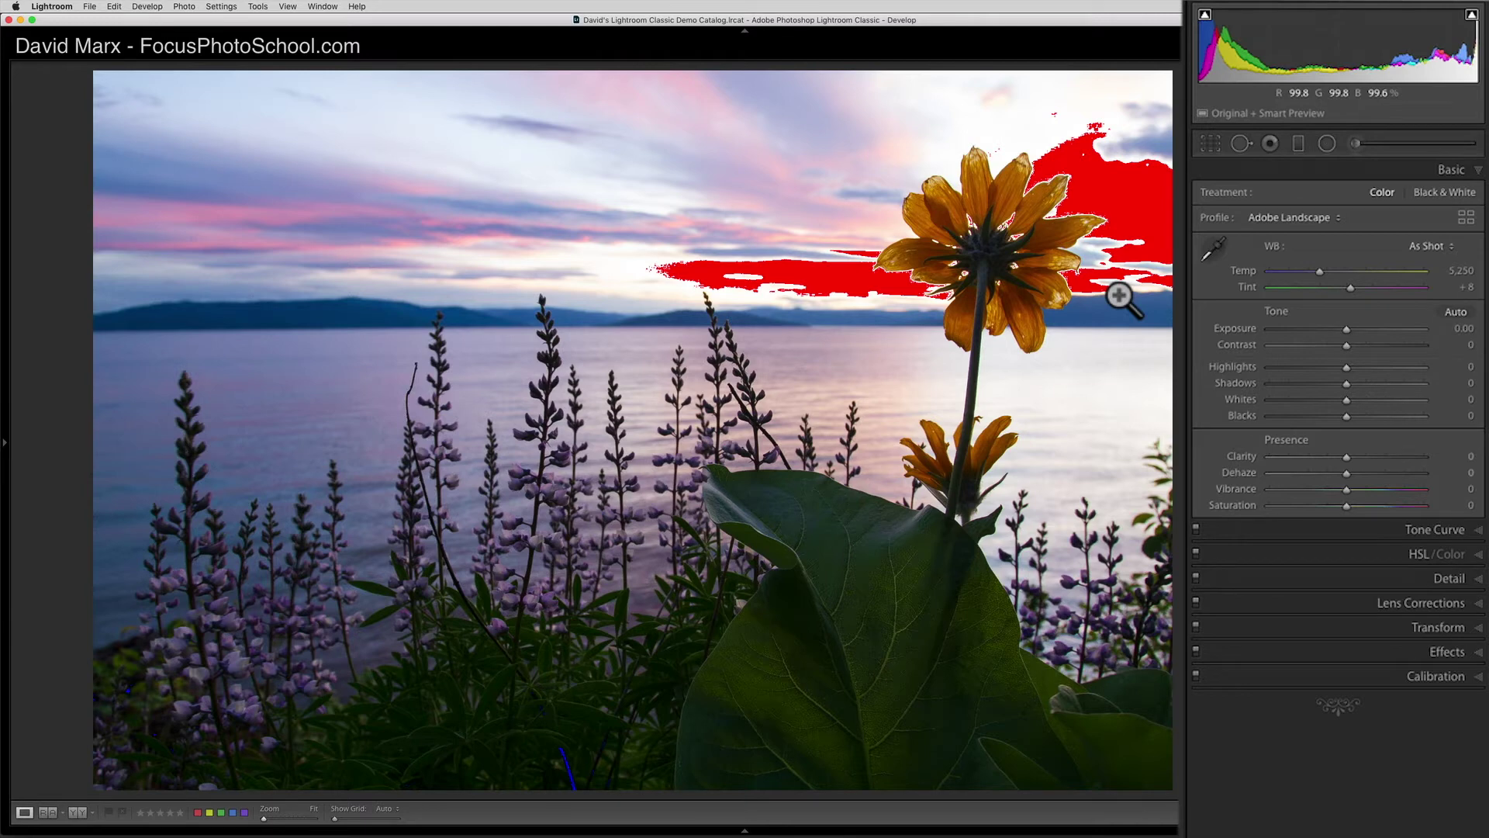
# - Drag Blacks down to -31 to check shadow clipping, then settle it at -5
pyautogui.moveTo(1345, 417); pyautogui.dragTo(1338, 410)
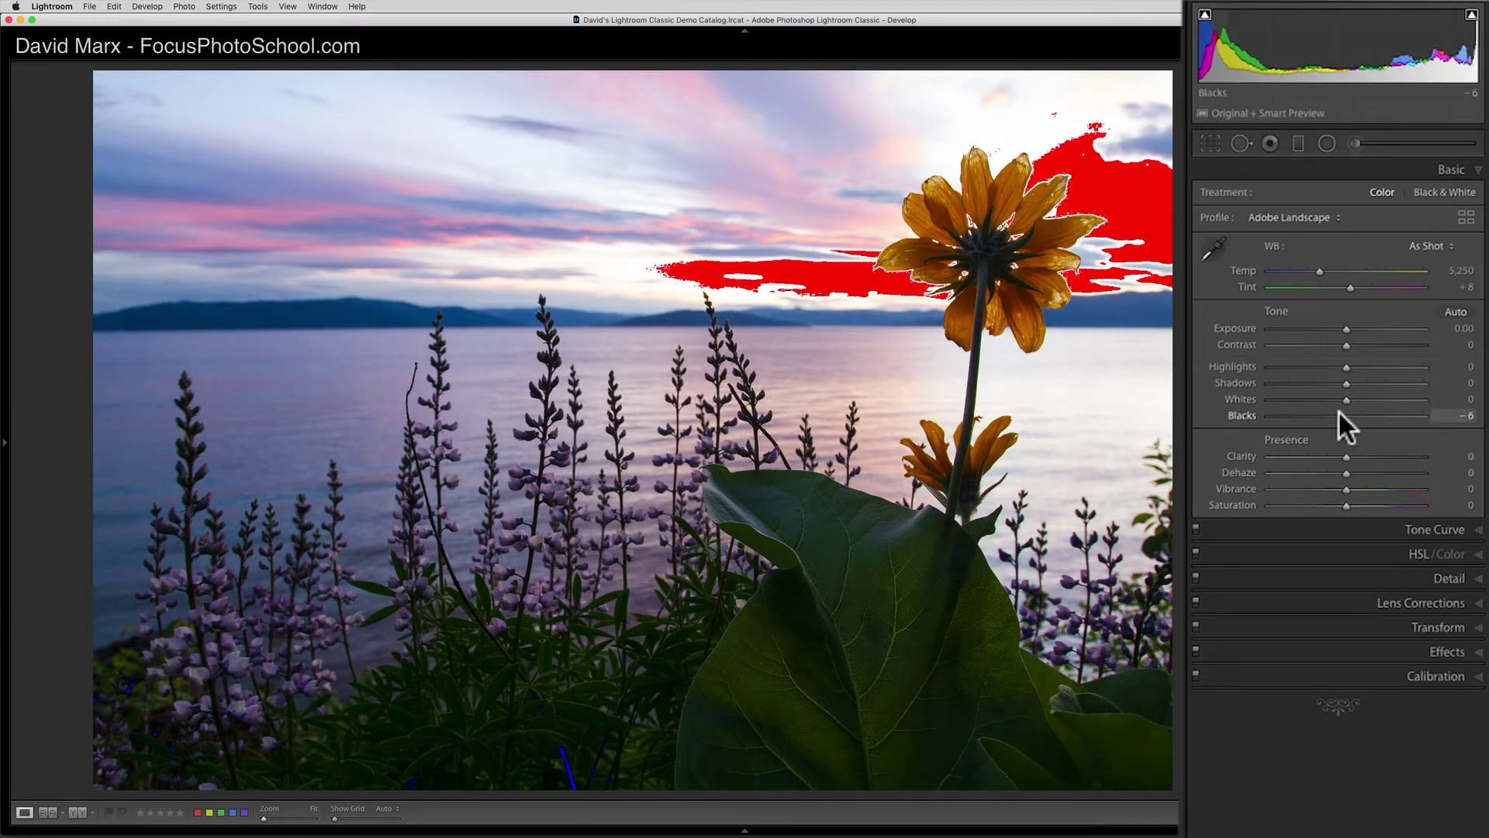
pyautogui.moveTo(1338, 409); pyautogui.dragTo(1320, 409)
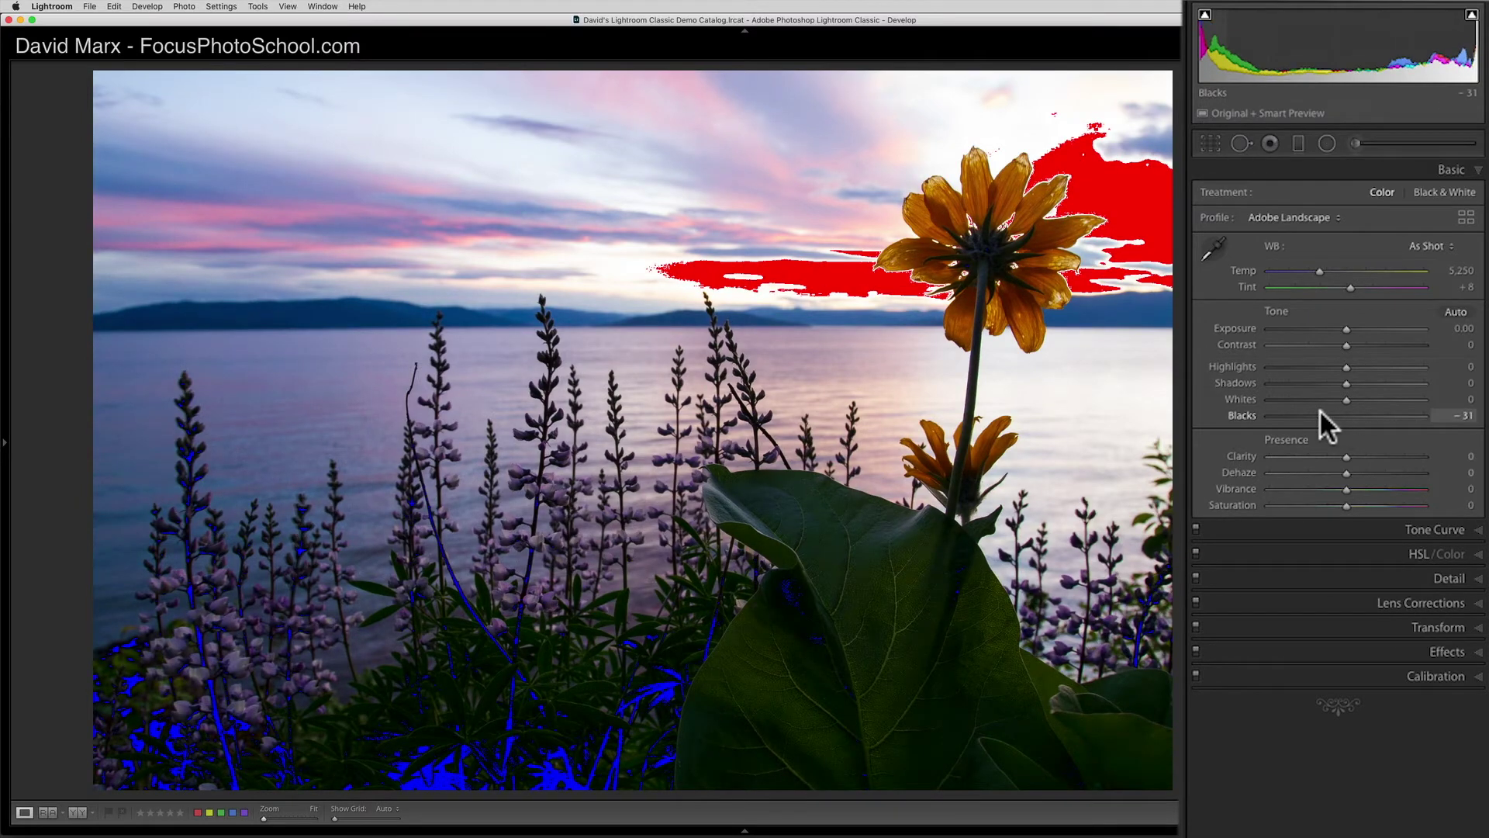
pyautogui.moveTo(1319, 408); pyautogui.dragTo(1340, 413)
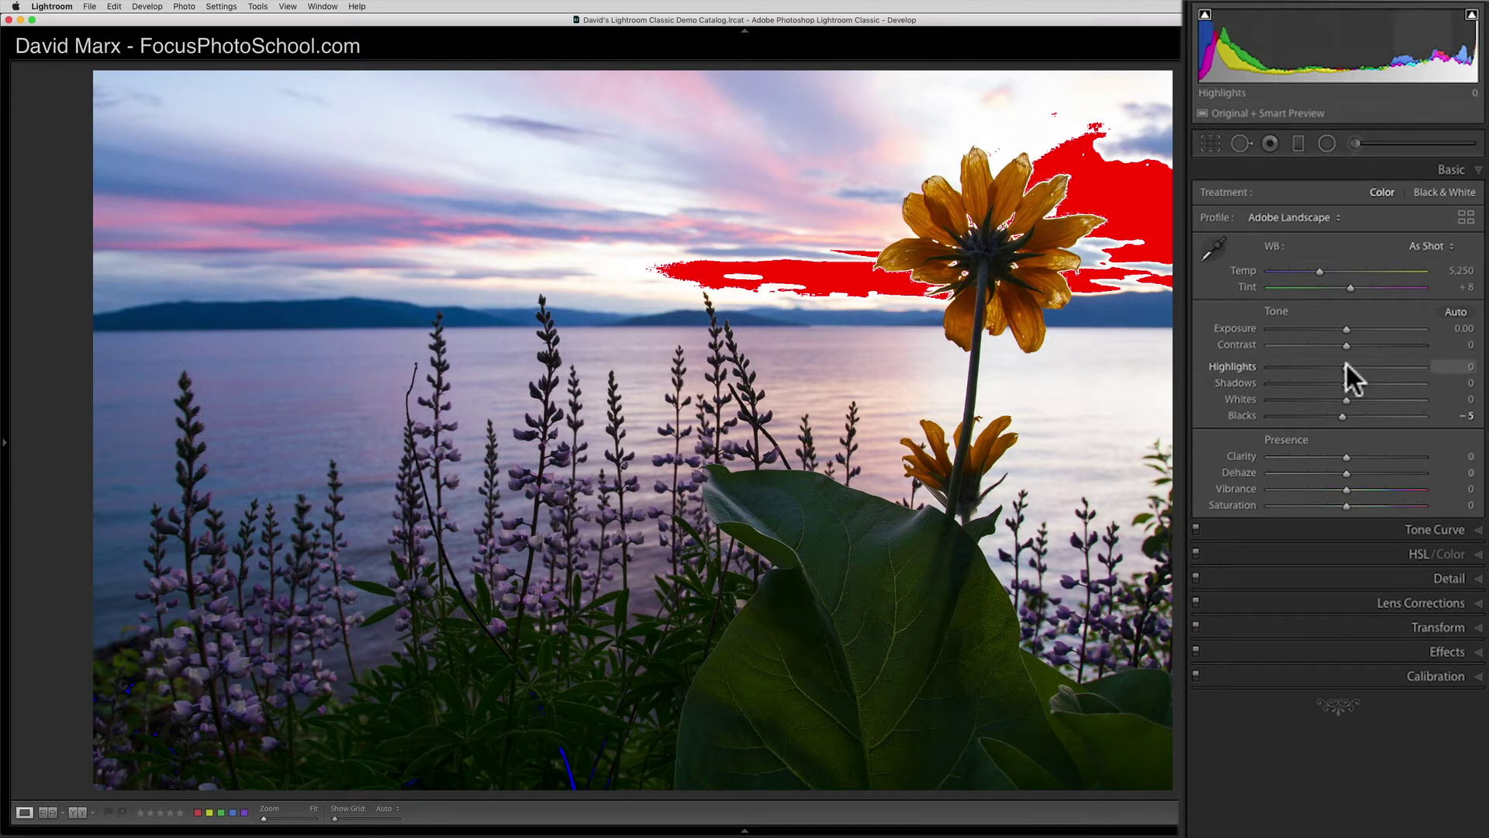
# - Set Highlights to -30, Shadows to +60 and Exposure to +0.45 on the sunset photo
pyautogui.moveTo(1347, 365); pyautogui.dragTo(1337, 365)
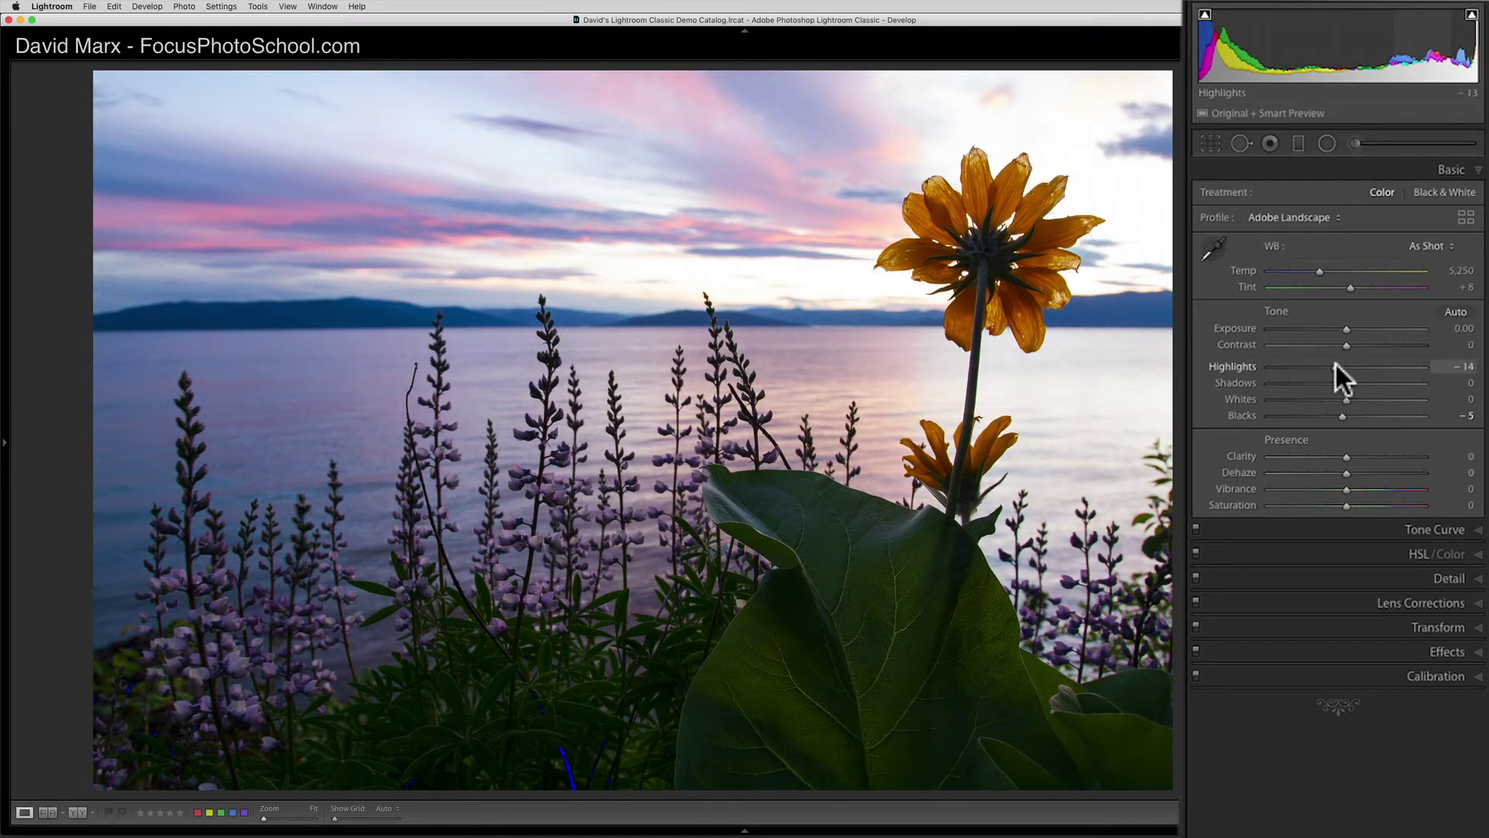
pyautogui.moveTo(1335, 362); pyautogui.dragTo(1334, 361)
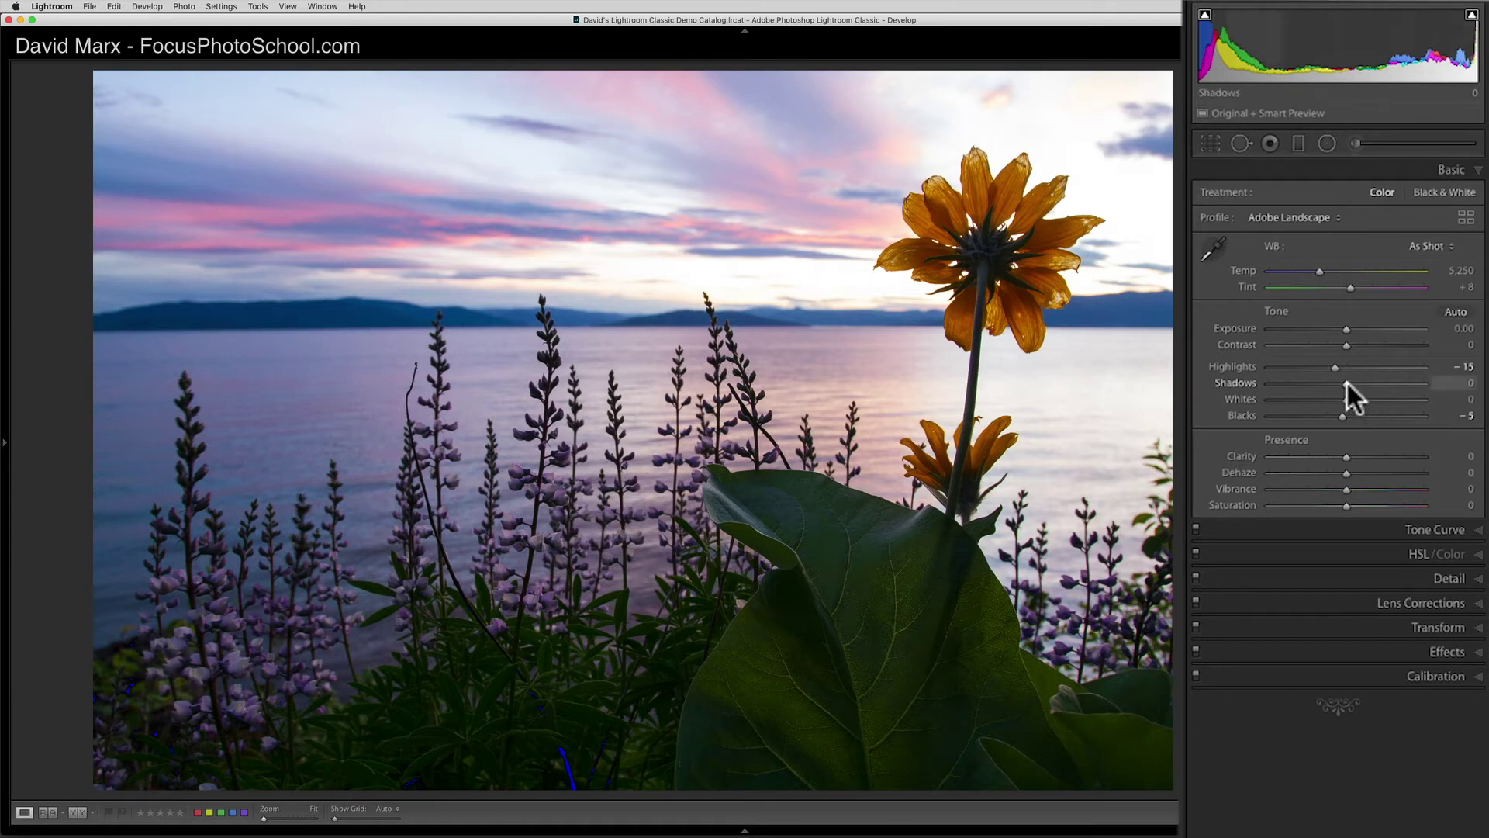
pyautogui.moveTo(1347, 383); pyautogui.dragTo(1394, 391)
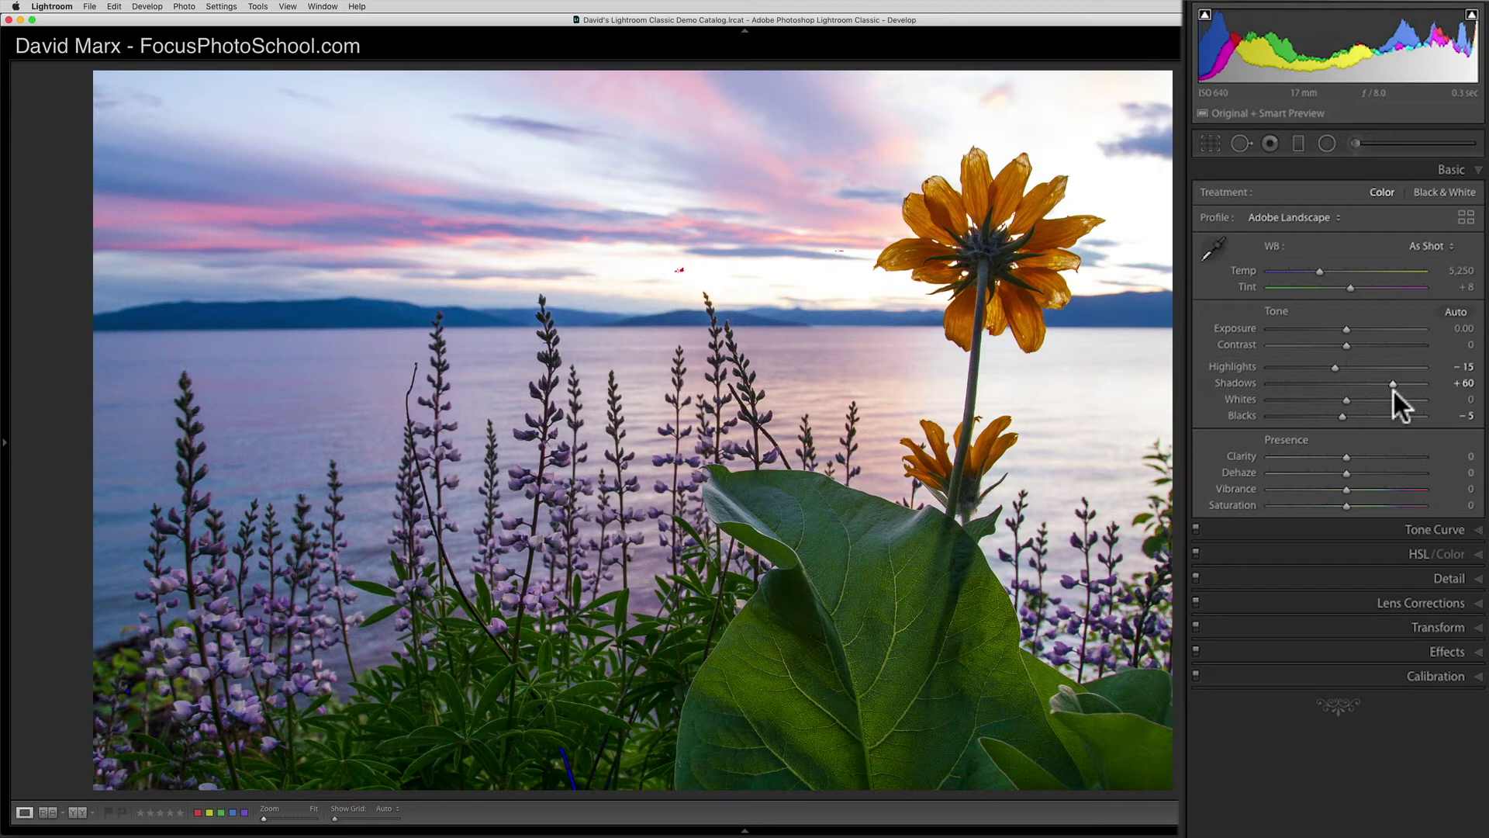
pyautogui.moveTo(1348, 329); pyautogui.dragTo(1351, 325)
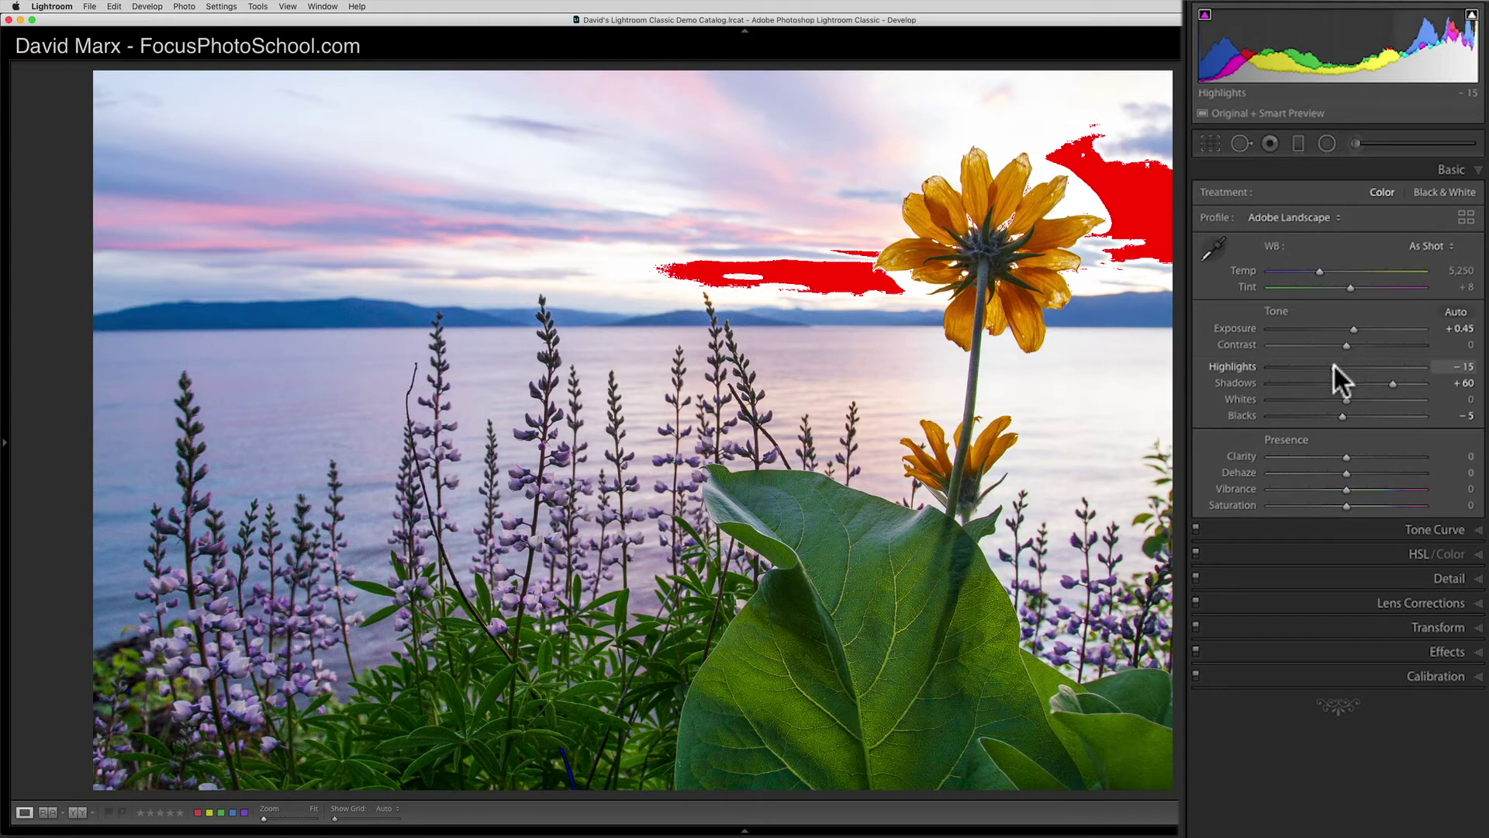
pyautogui.moveTo(1334, 365); pyautogui.dragTo(1322, 361)
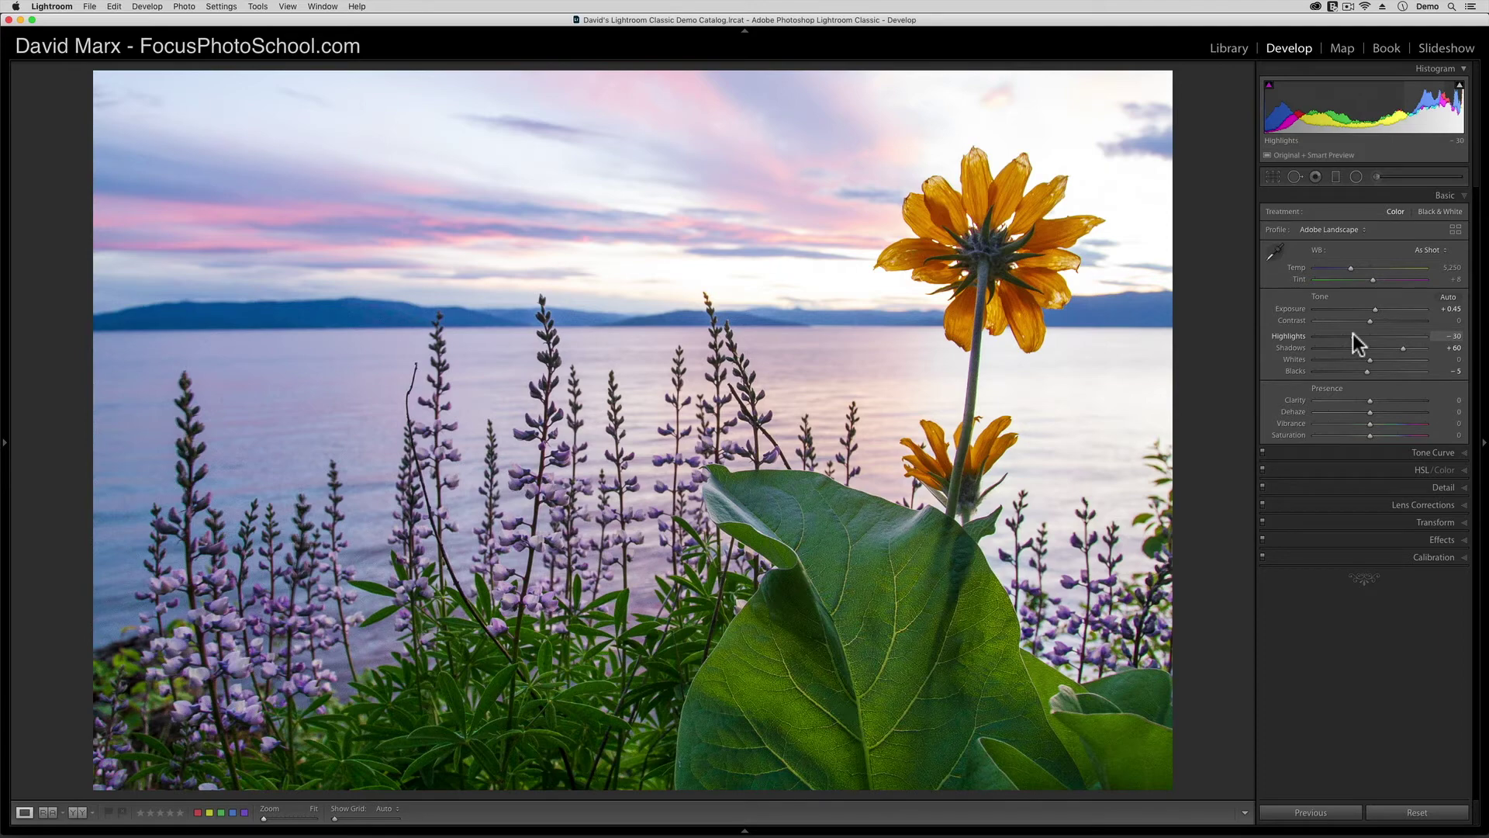
# - View Before/After side by side with panels hidden, zooming into the lupines and back out
pyautogui.press('y')
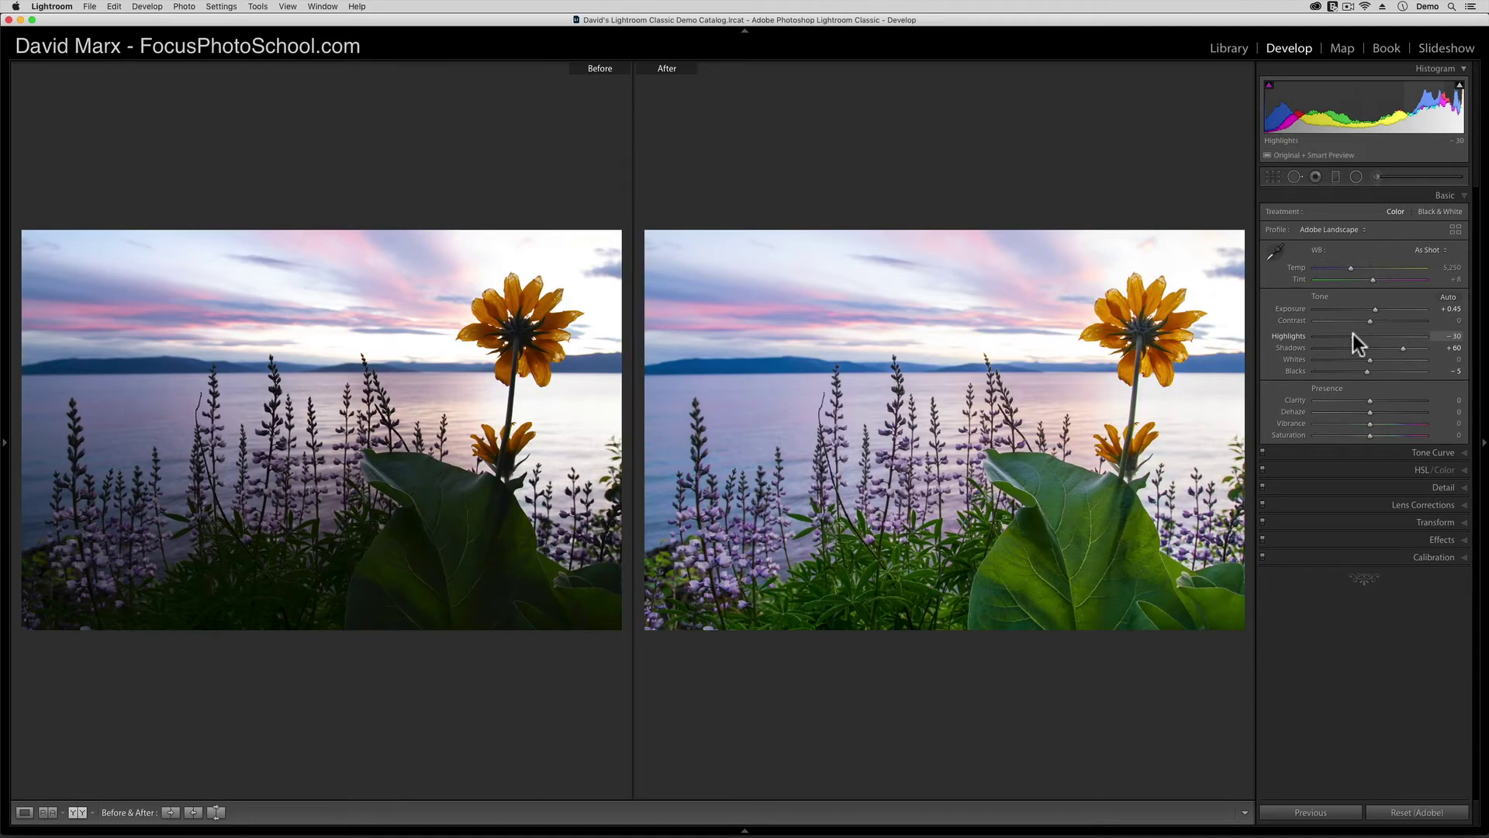
pyautogui.hotkey('shift', 'Tab')
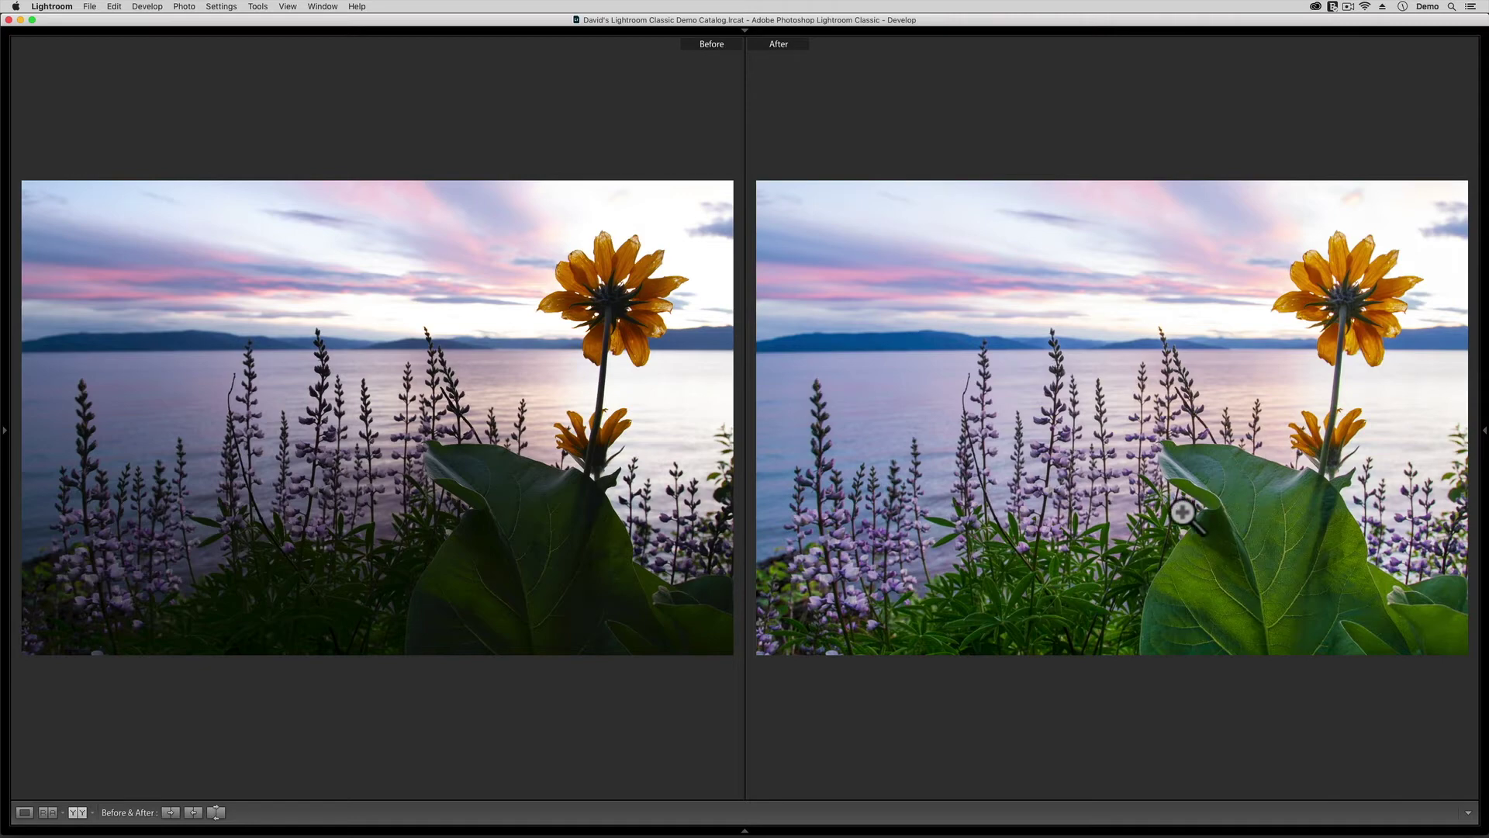
pyautogui.click(1137, 566)
pyautogui.click(1147, 563)
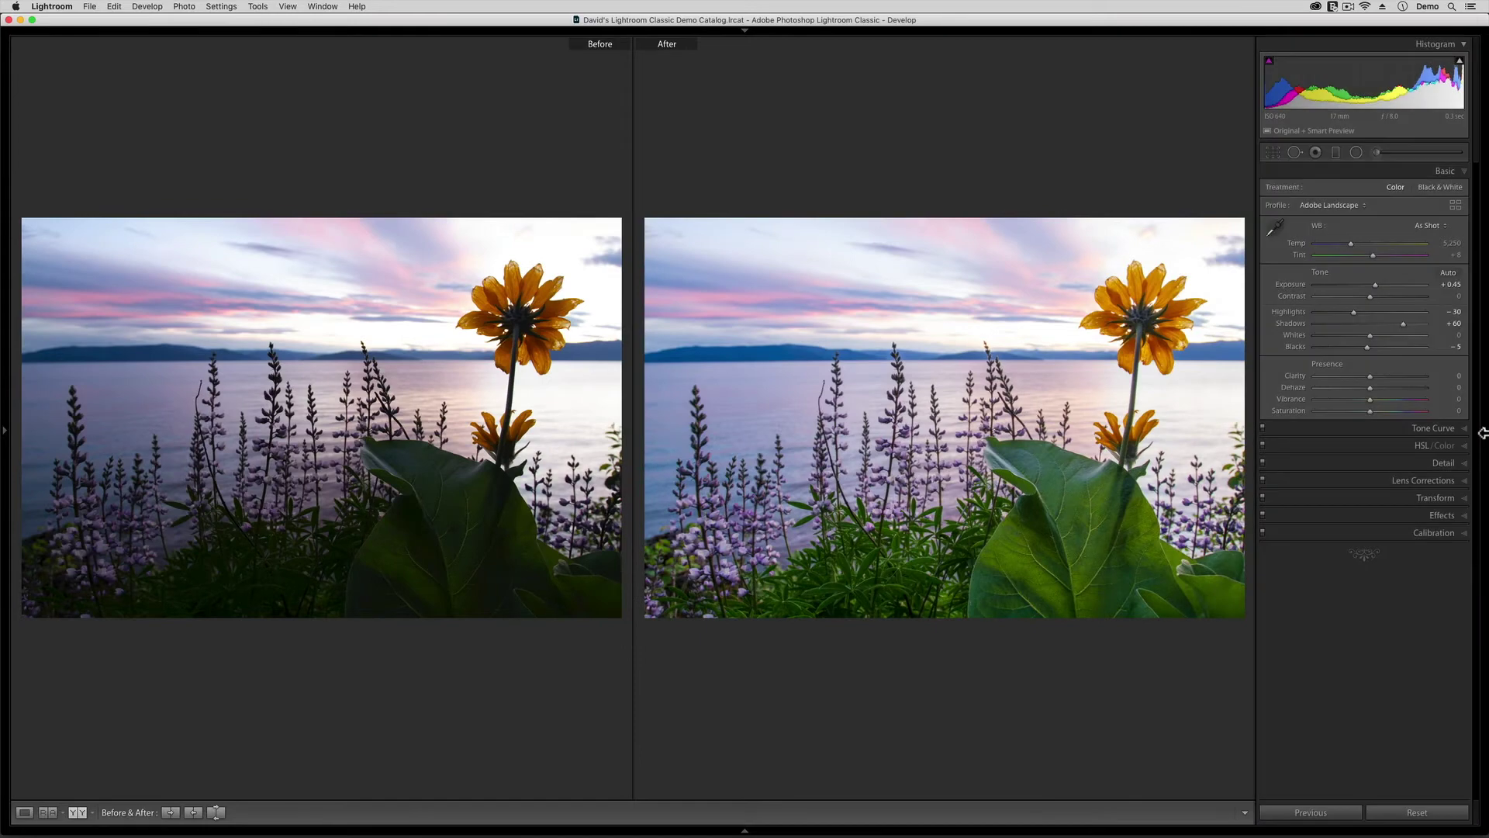
pyautogui.click(1484, 431)
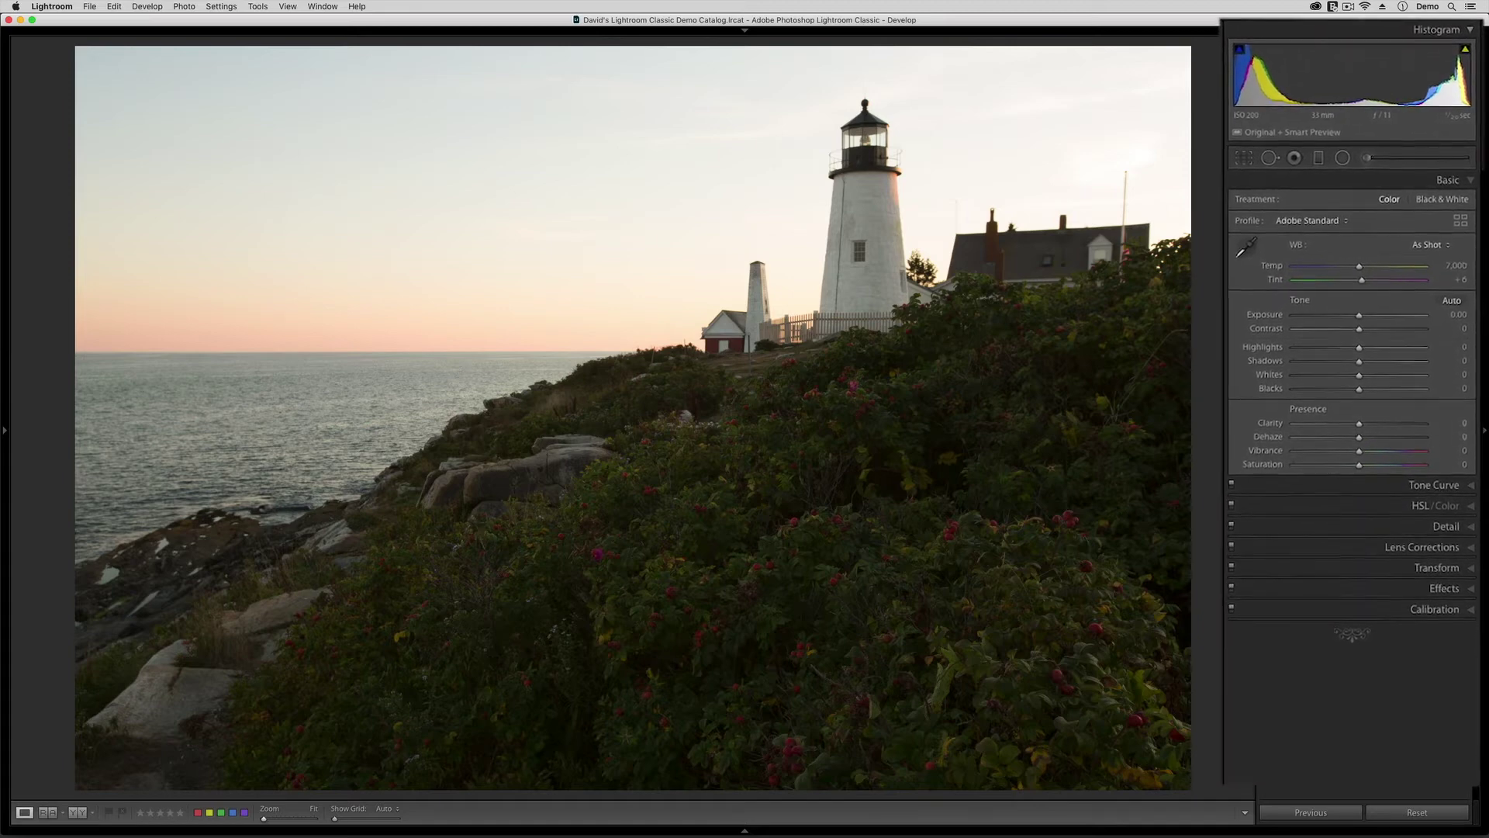
# - Give the lighthouse photo Adobe Landscape and Daylight white balance (Temp 5,500, Tint +10), with clipping warnings on
pyautogui.click(1323, 236)
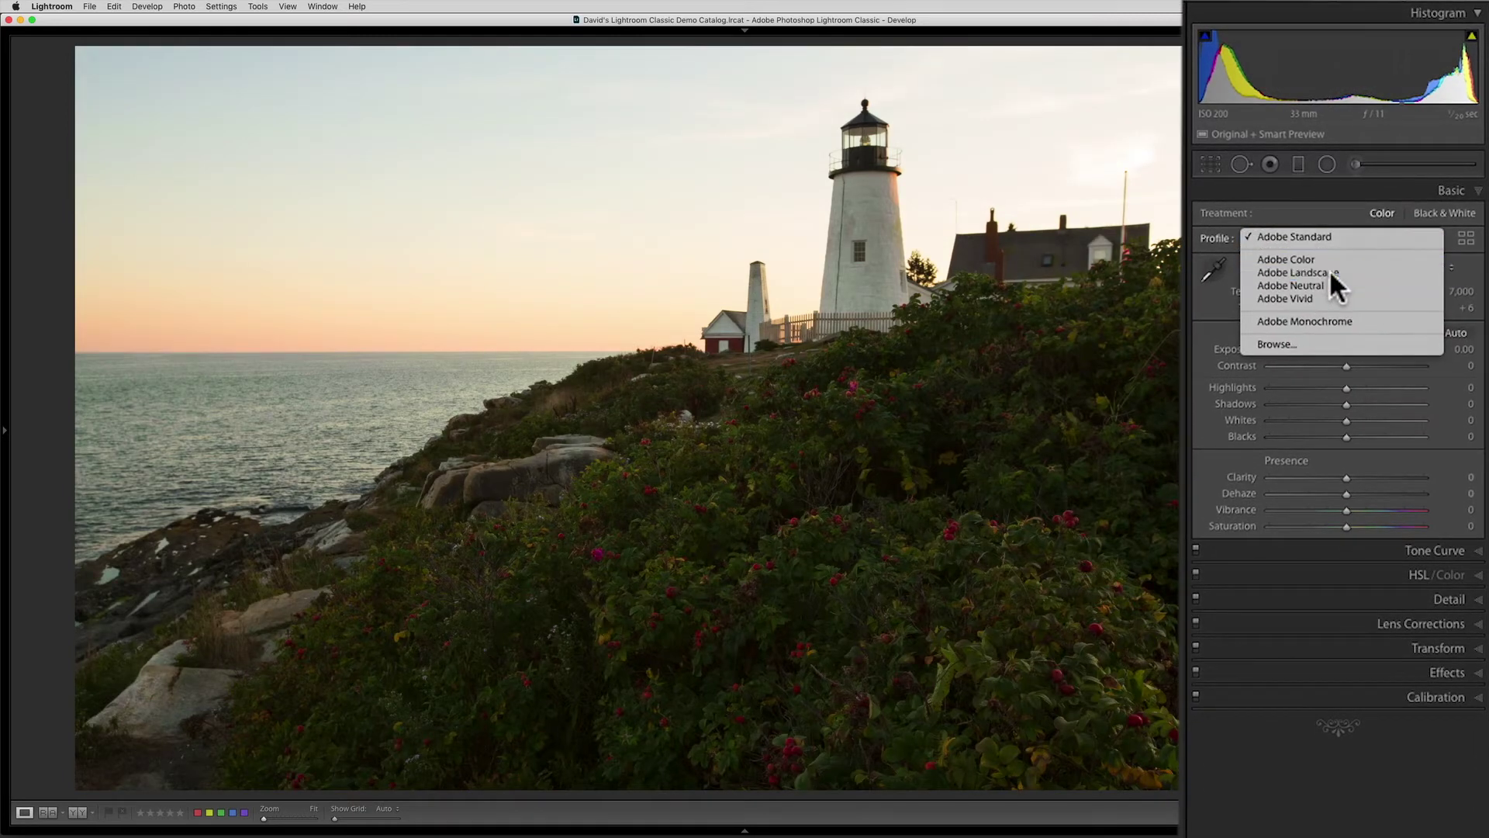
pyautogui.click(1331, 272)
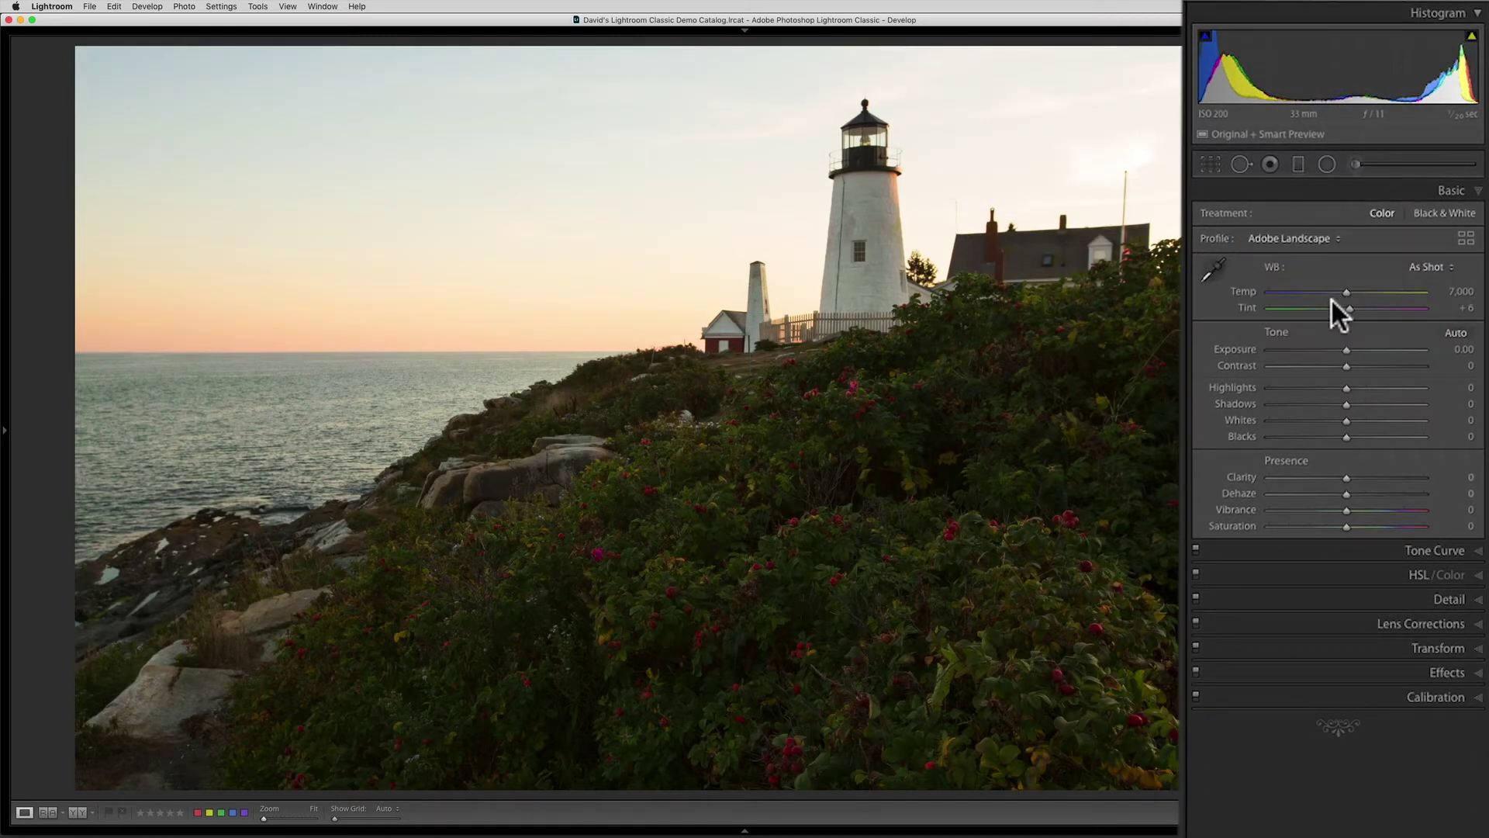
pyautogui.click(1387, 267)
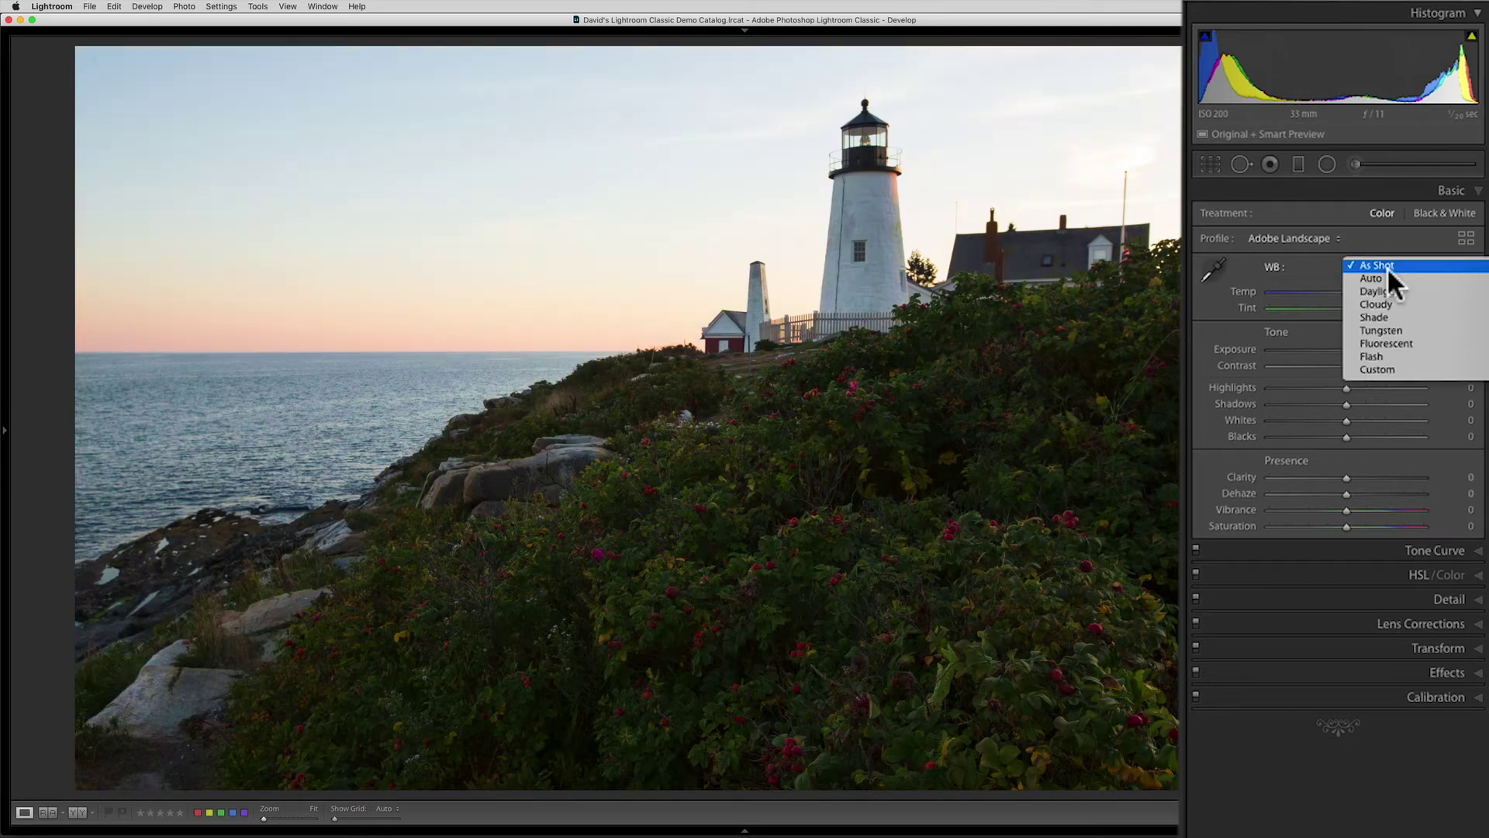
pyautogui.click(1390, 286)
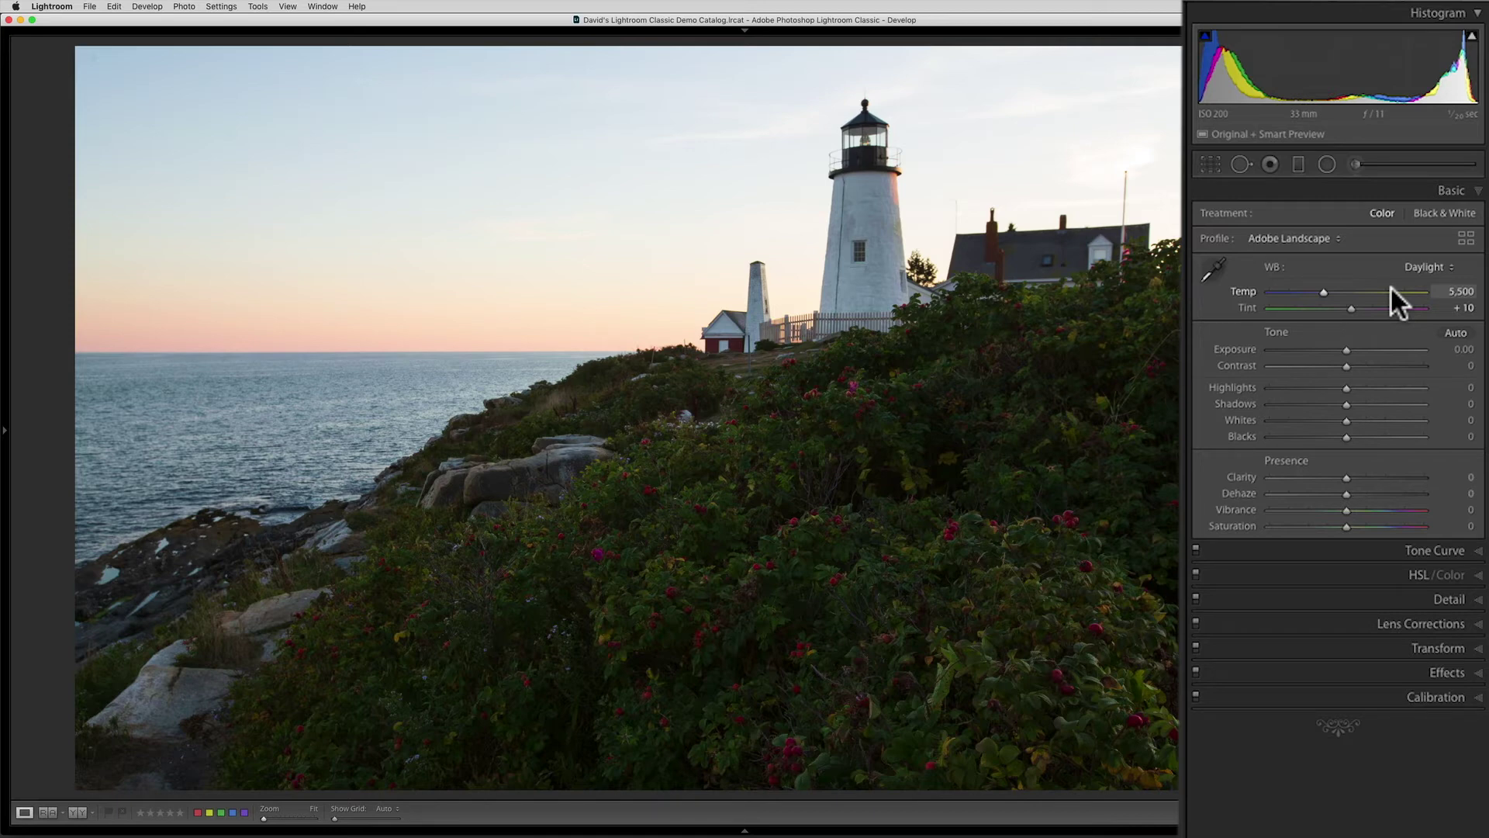
pyautogui.press('j')
pyautogui.press('j')
pyautogui.press('j')
# - Alt-drag Blacks to preview shadow clipping, passing -22, and settle it at -10
pyautogui.keyDown('alt'); pyautogui.click(1347, 436); pyautogui.keyUp('alt')
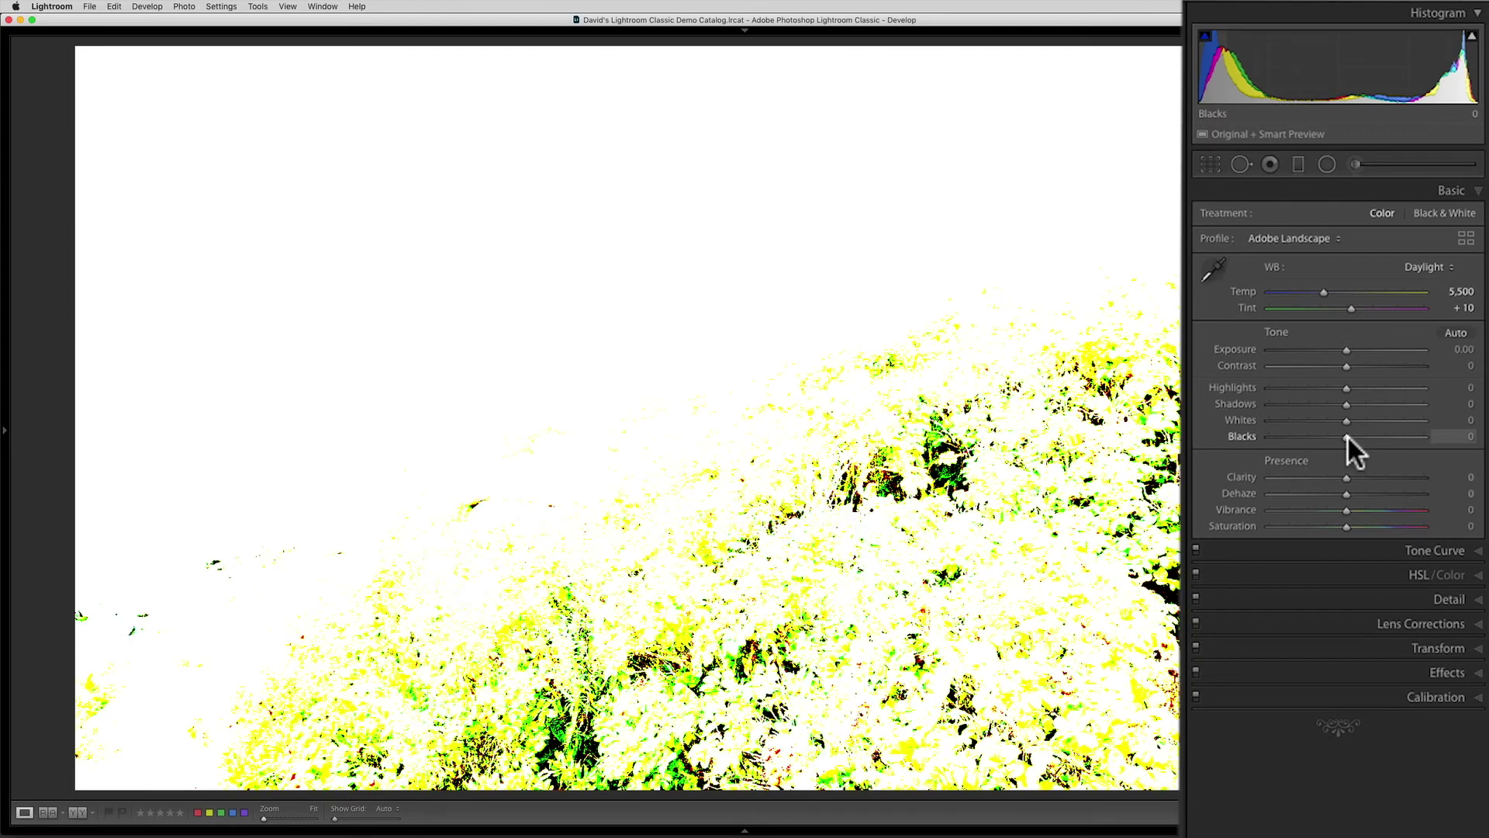
pyautogui.moveTo(1340, 436); pyautogui.dragTo(1330, 439)
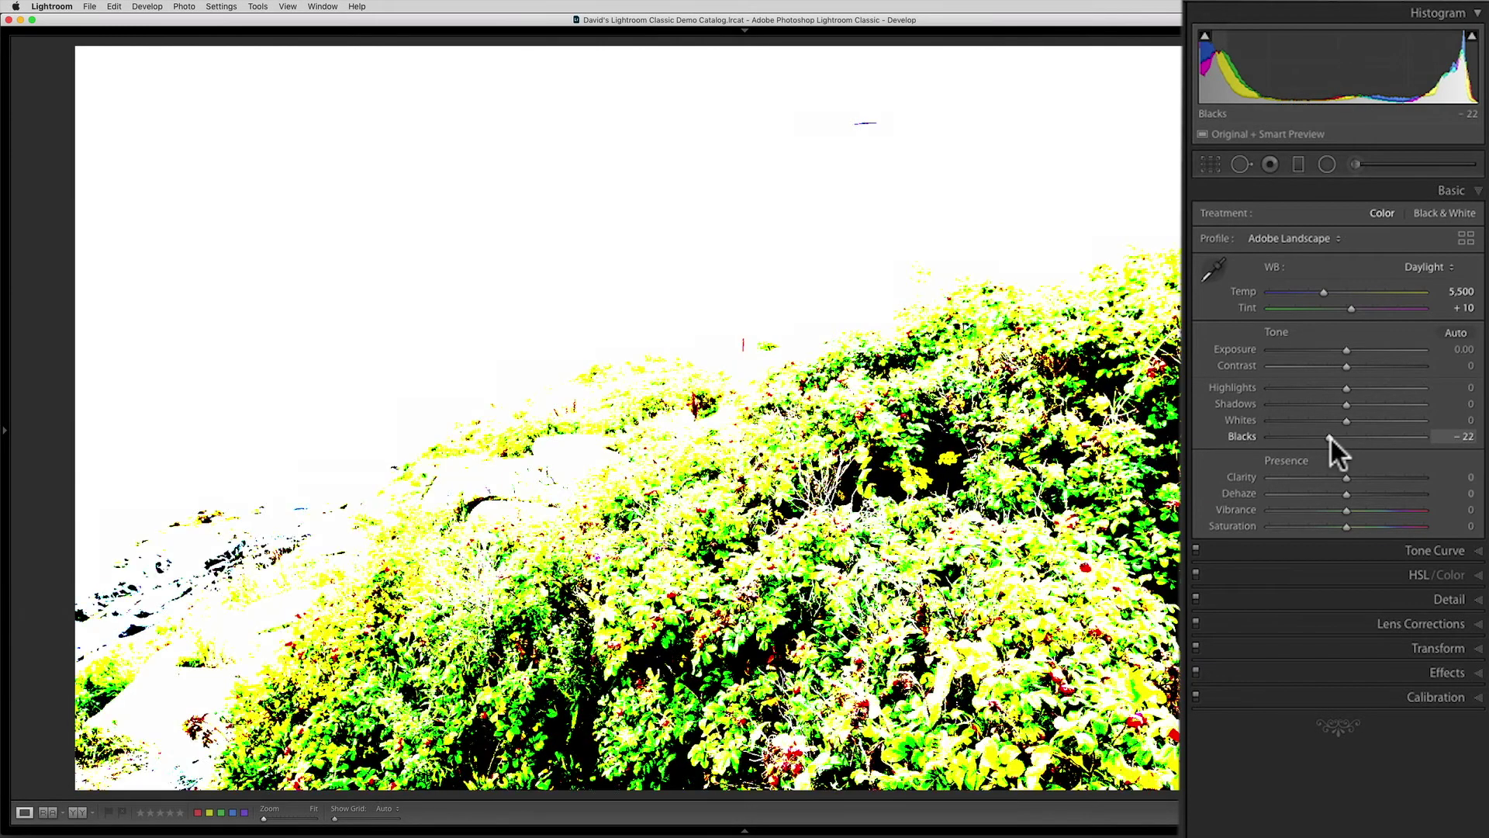
pyautogui.moveTo(1331, 439); pyautogui.dragTo(1306, 438)
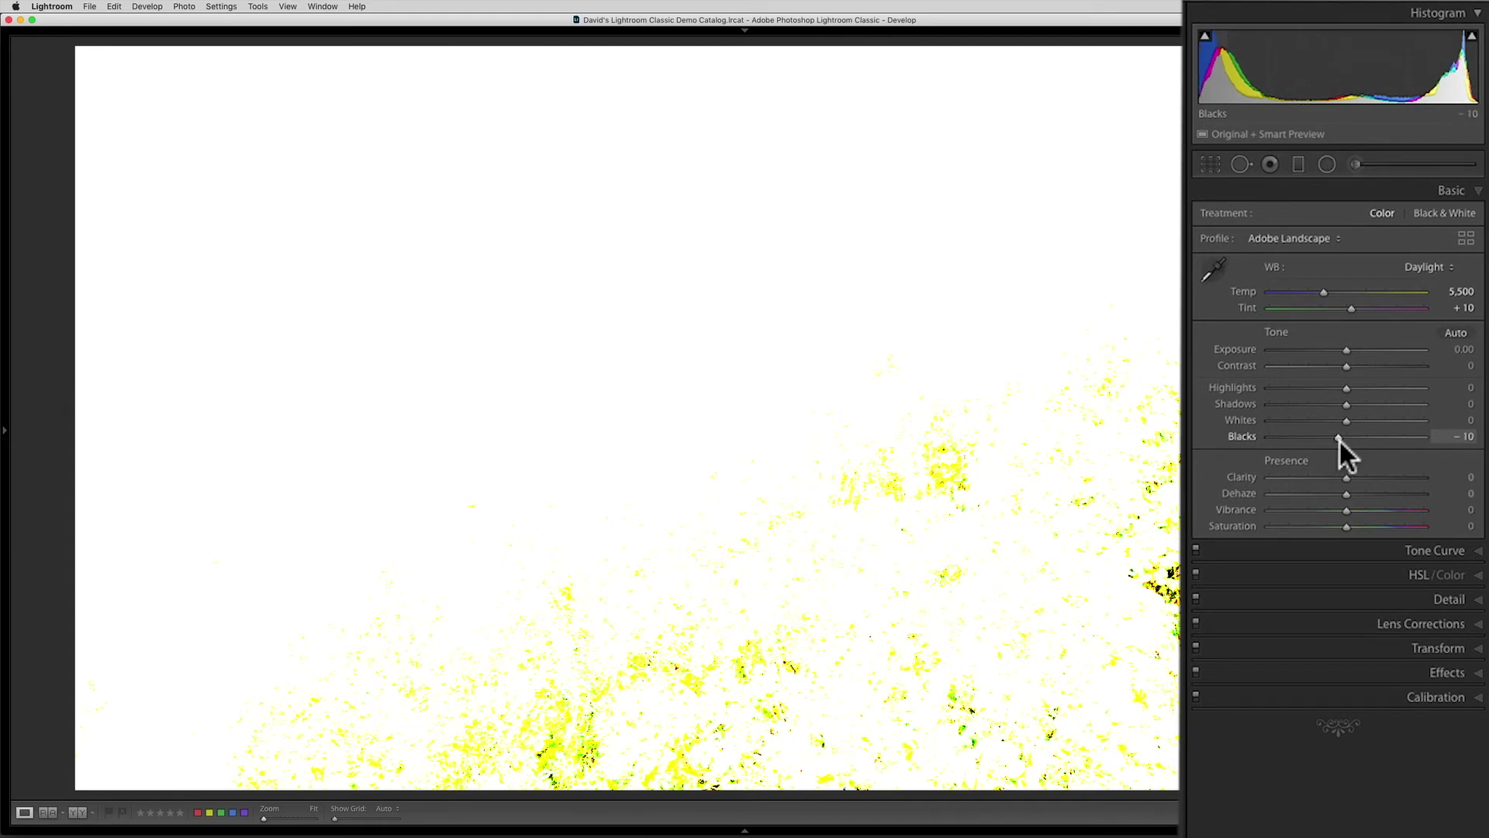
pyautogui.moveTo(1338, 439); pyautogui.dragTo(1338, 439)
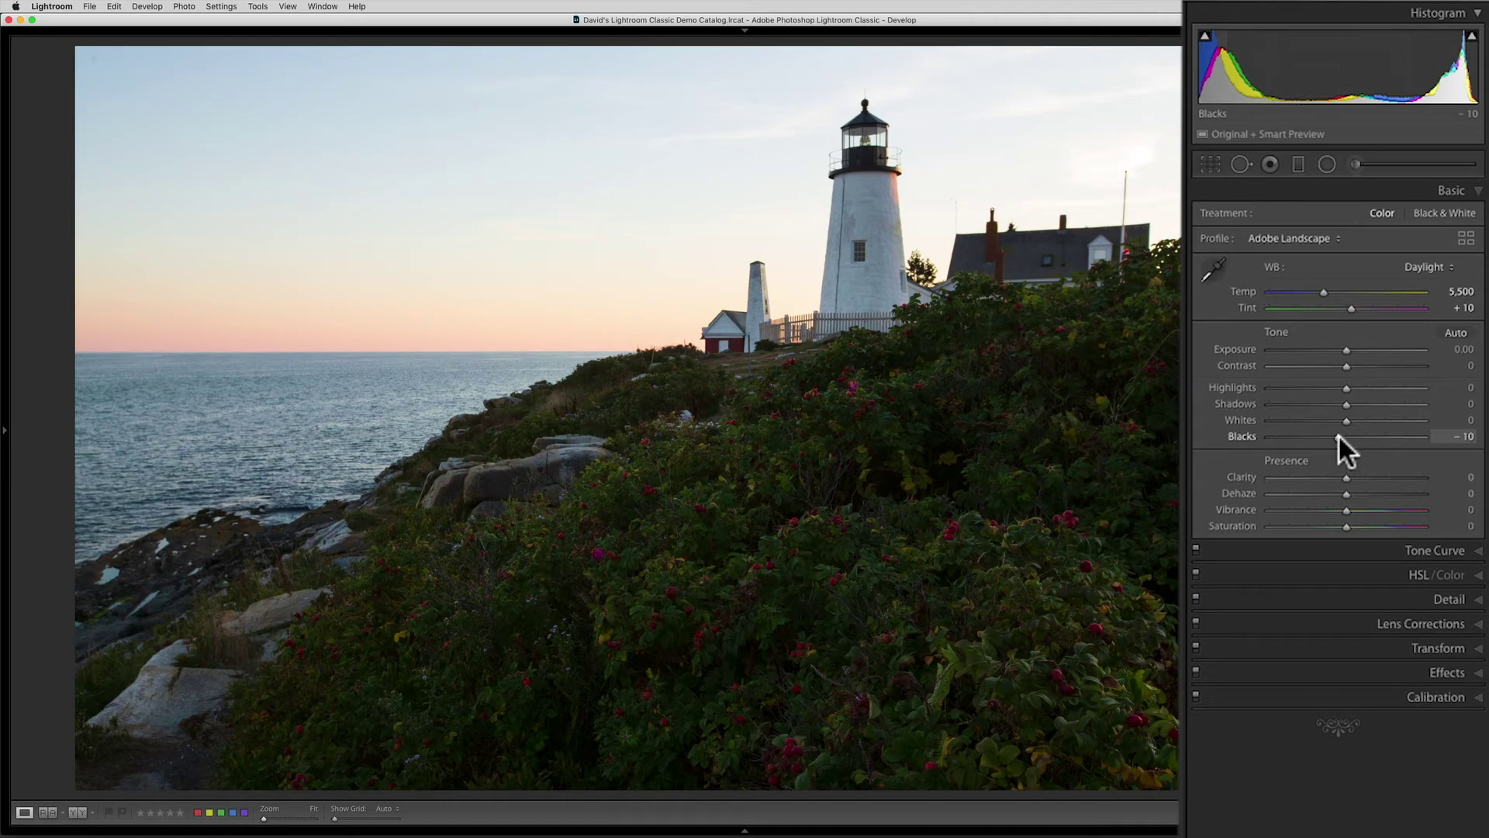
pyautogui.keyDown('alt'); pyautogui.click(1343, 418); pyautogui.keyUp('alt')
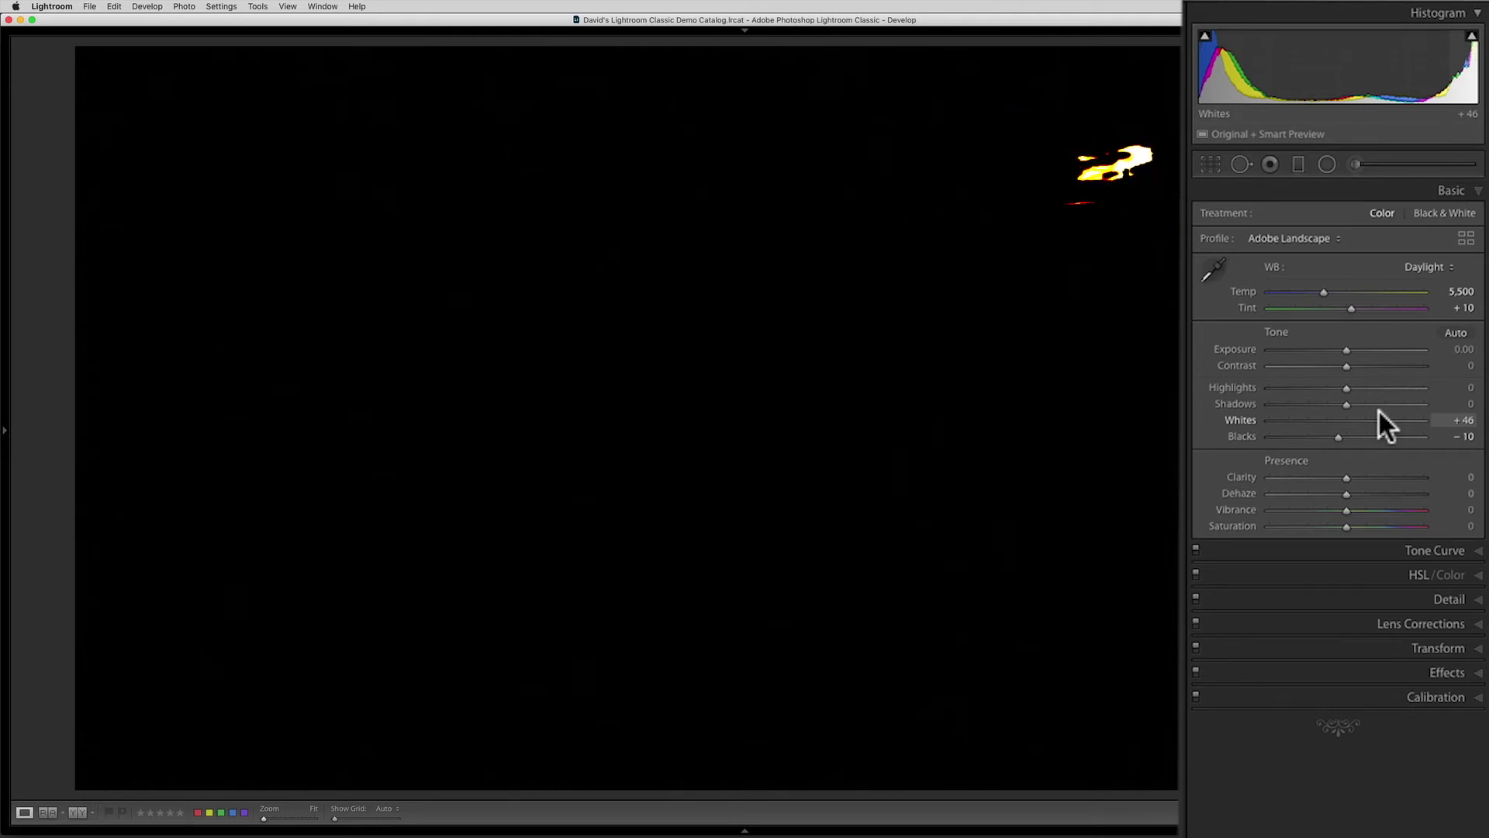
# - Ease Whites back to +7 so the brightest areas no longer clip
pyautogui.moveTo(1379, 411); pyautogui.dragTo(1349, 415)
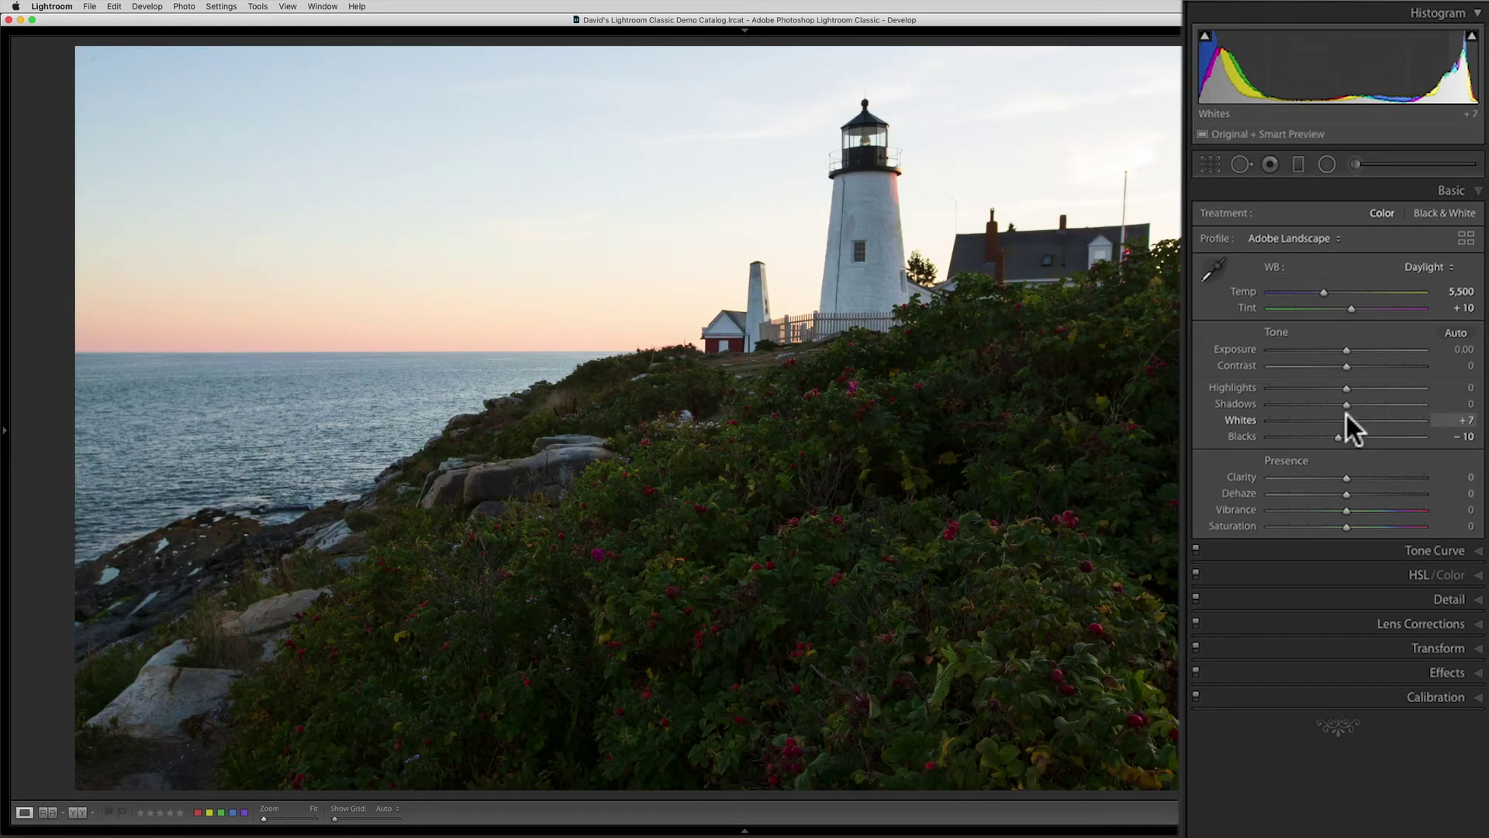
pyautogui.keyDown('alt'); pyautogui.click(1348, 349); pyautogui.keyUp('alt')
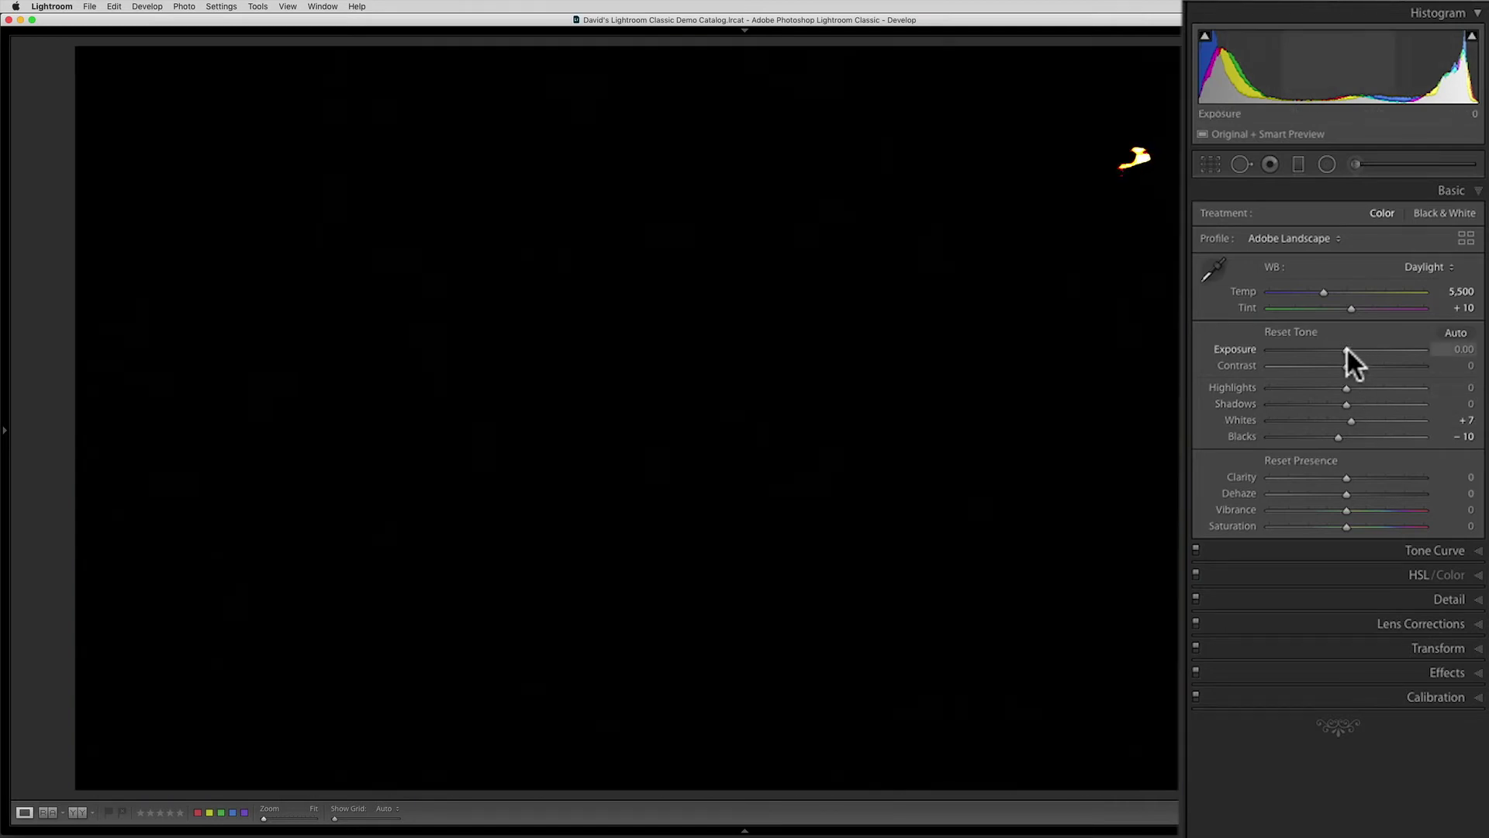
# - Raise the lighthouse photo's Exposure to +0.25 while watching the clipping preview
pyautogui.moveTo(1347, 349); pyautogui.dragTo(1351, 347)
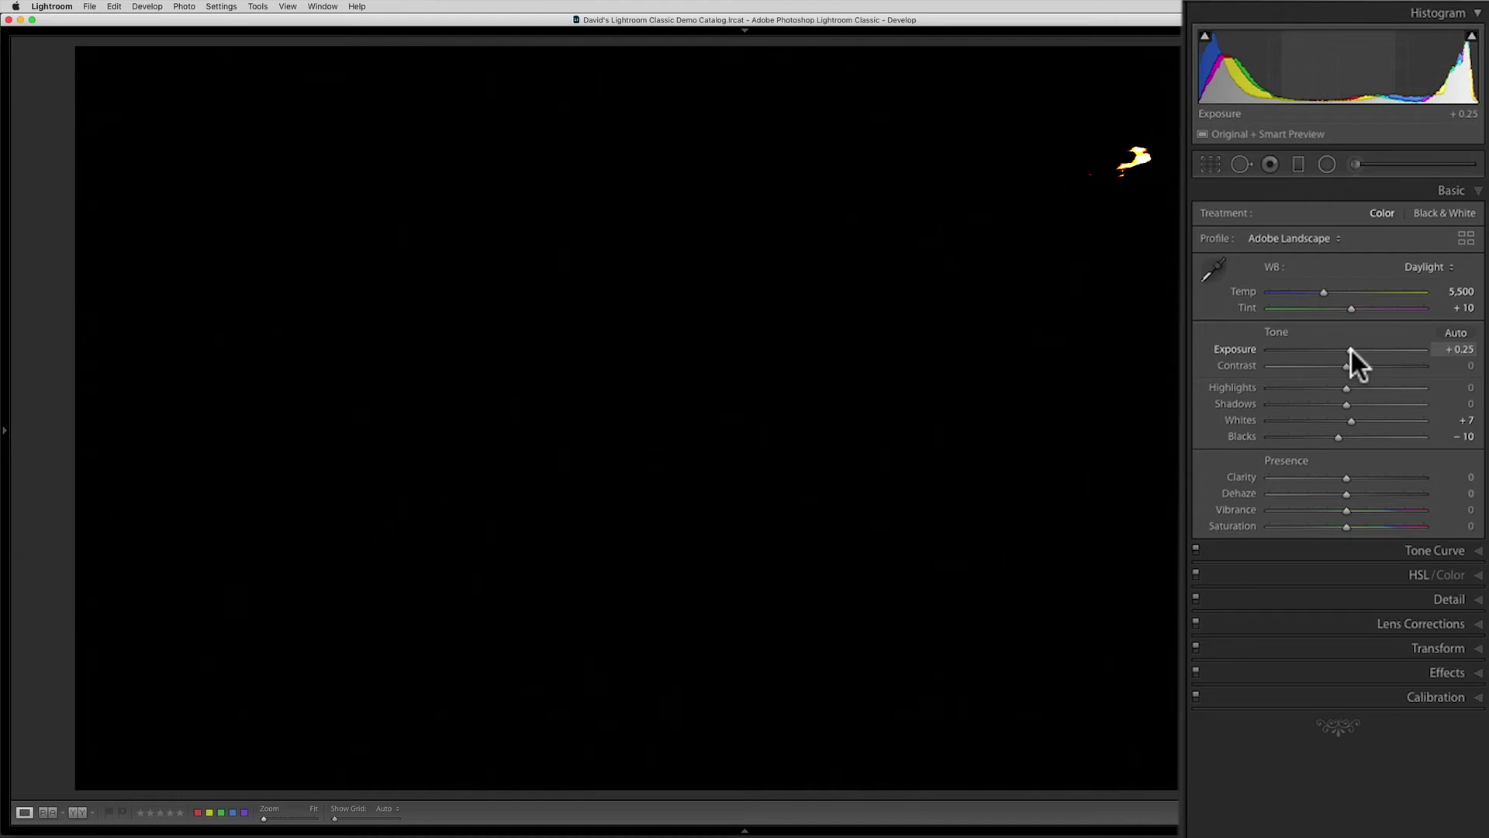
pyautogui.moveTo(1352, 348); pyautogui.dragTo(1351, 348)
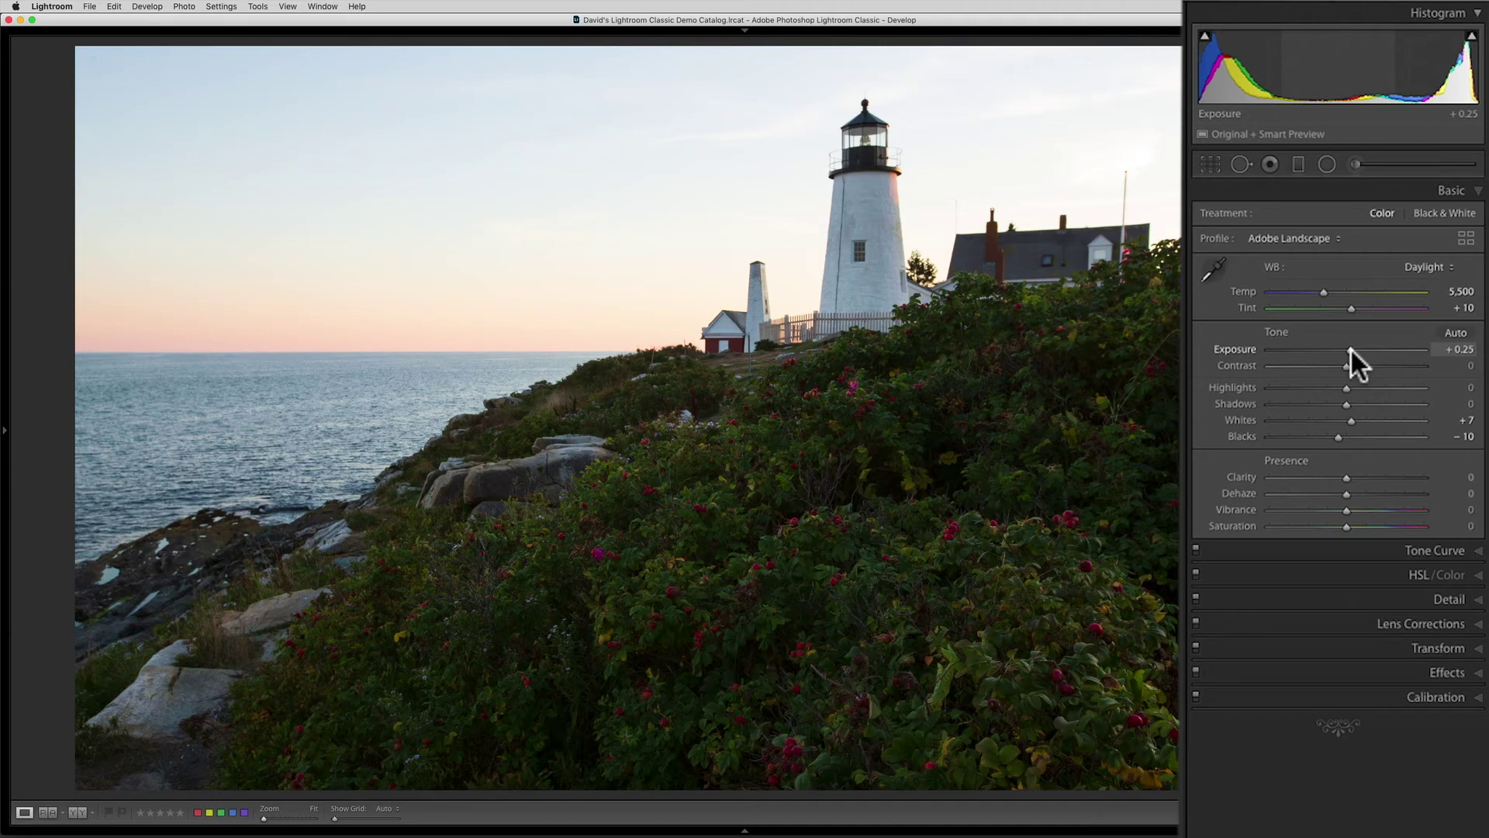
pyautogui.keyDown('alt'); pyautogui.click(1348, 387); pyautogui.keyUp('alt')
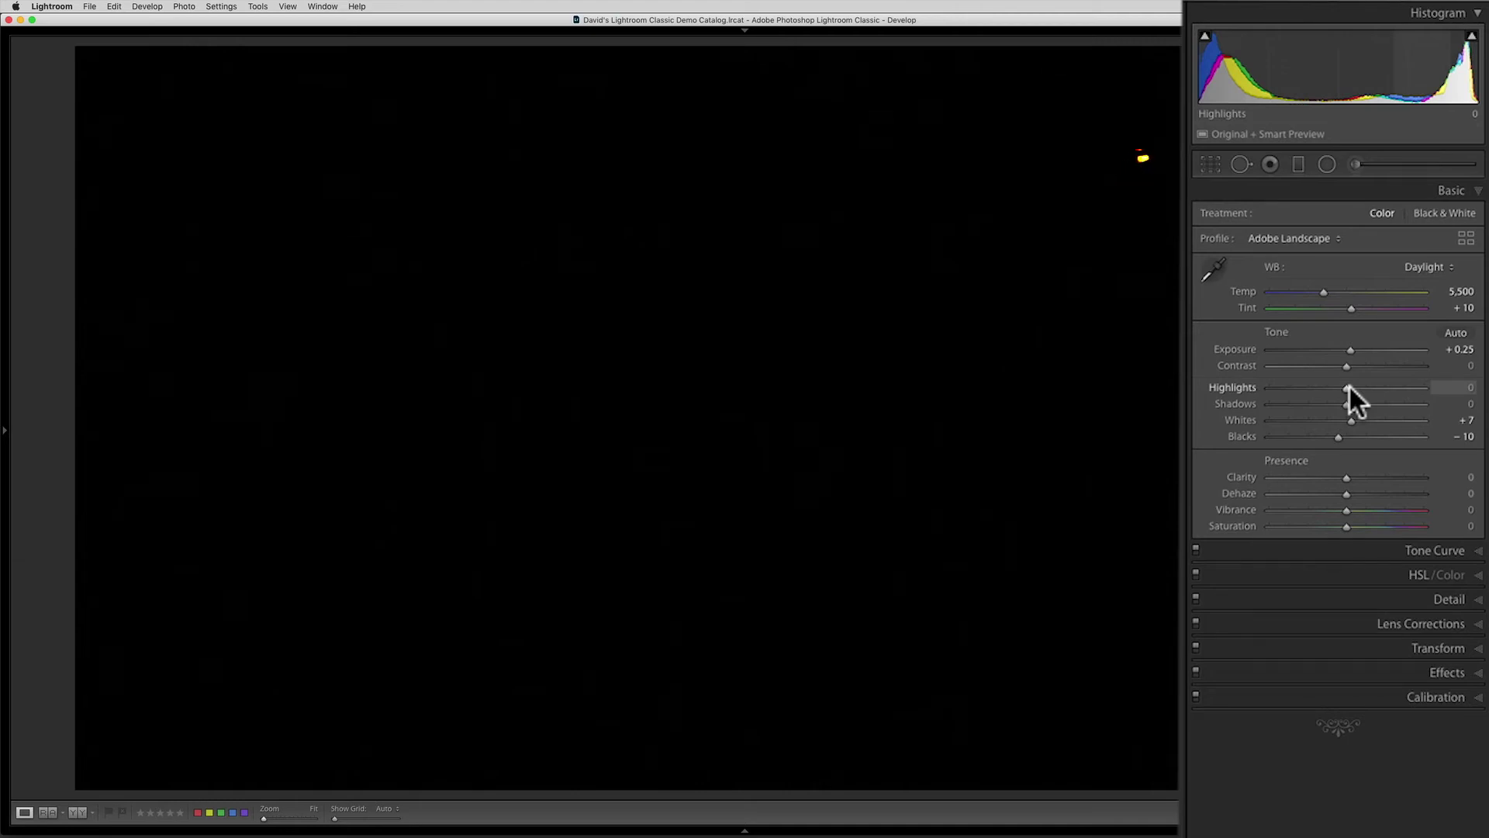
# - Set the lighthouse photo's Highlights to -40 and Shadows to +50, then show Before/After
pyautogui.moveTo(1348, 387); pyautogui.dragTo(1317, 383)
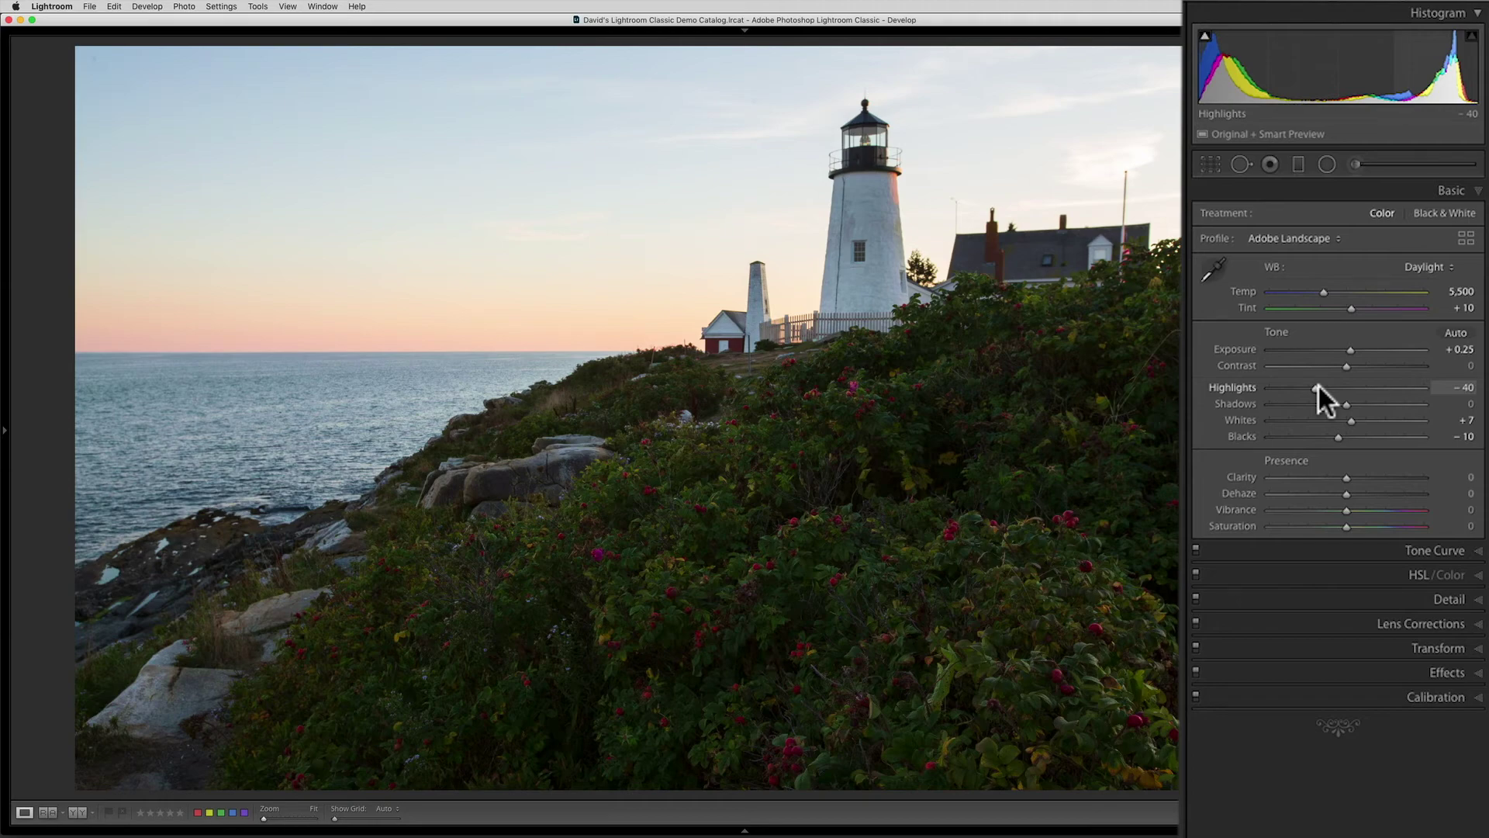
pyautogui.moveTo(1319, 397); pyautogui.dragTo(1344, 402)
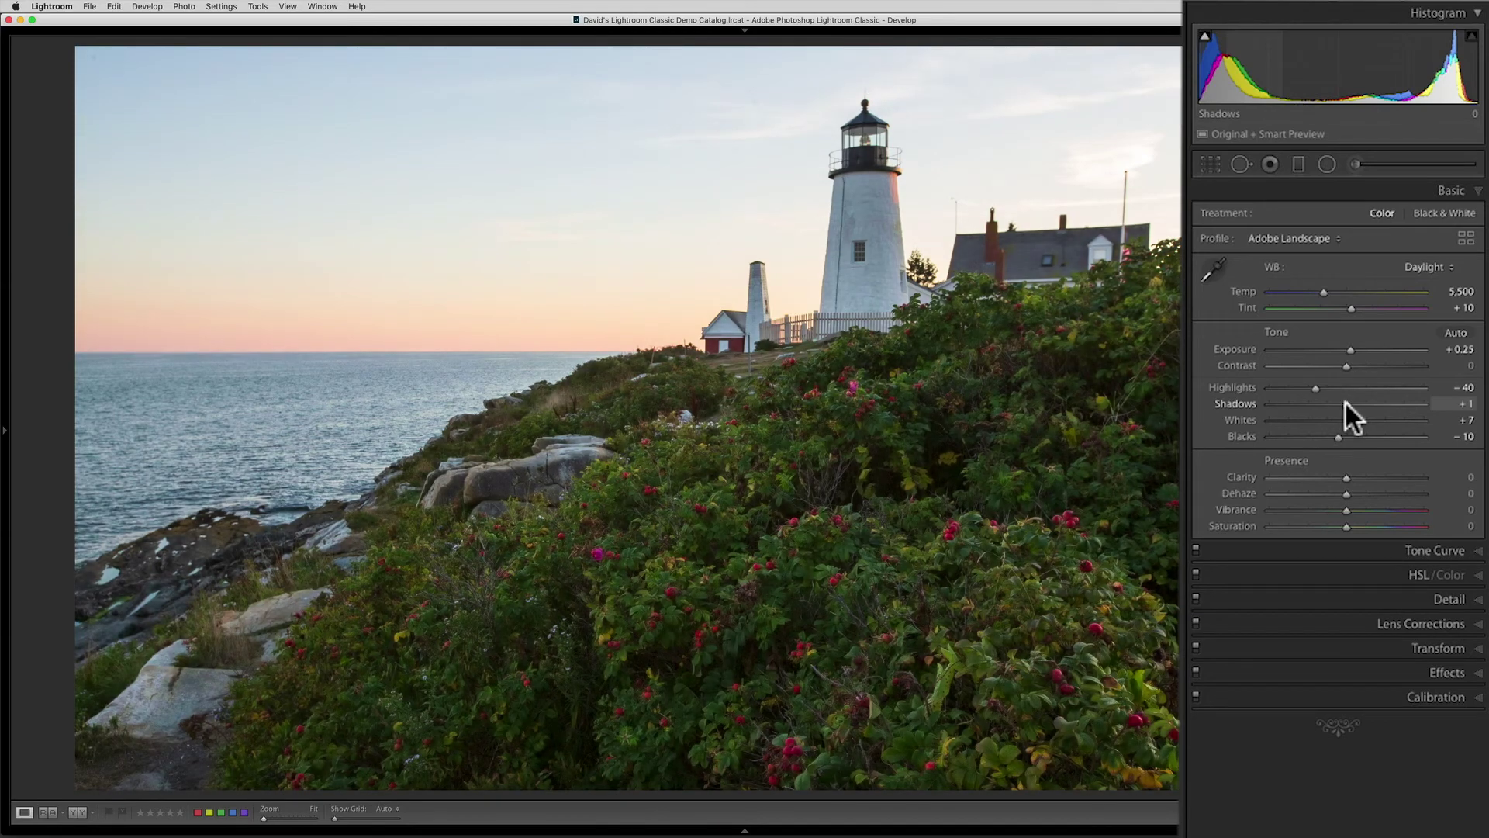
pyautogui.moveTo(1345, 401); pyautogui.dragTo(1389, 370)
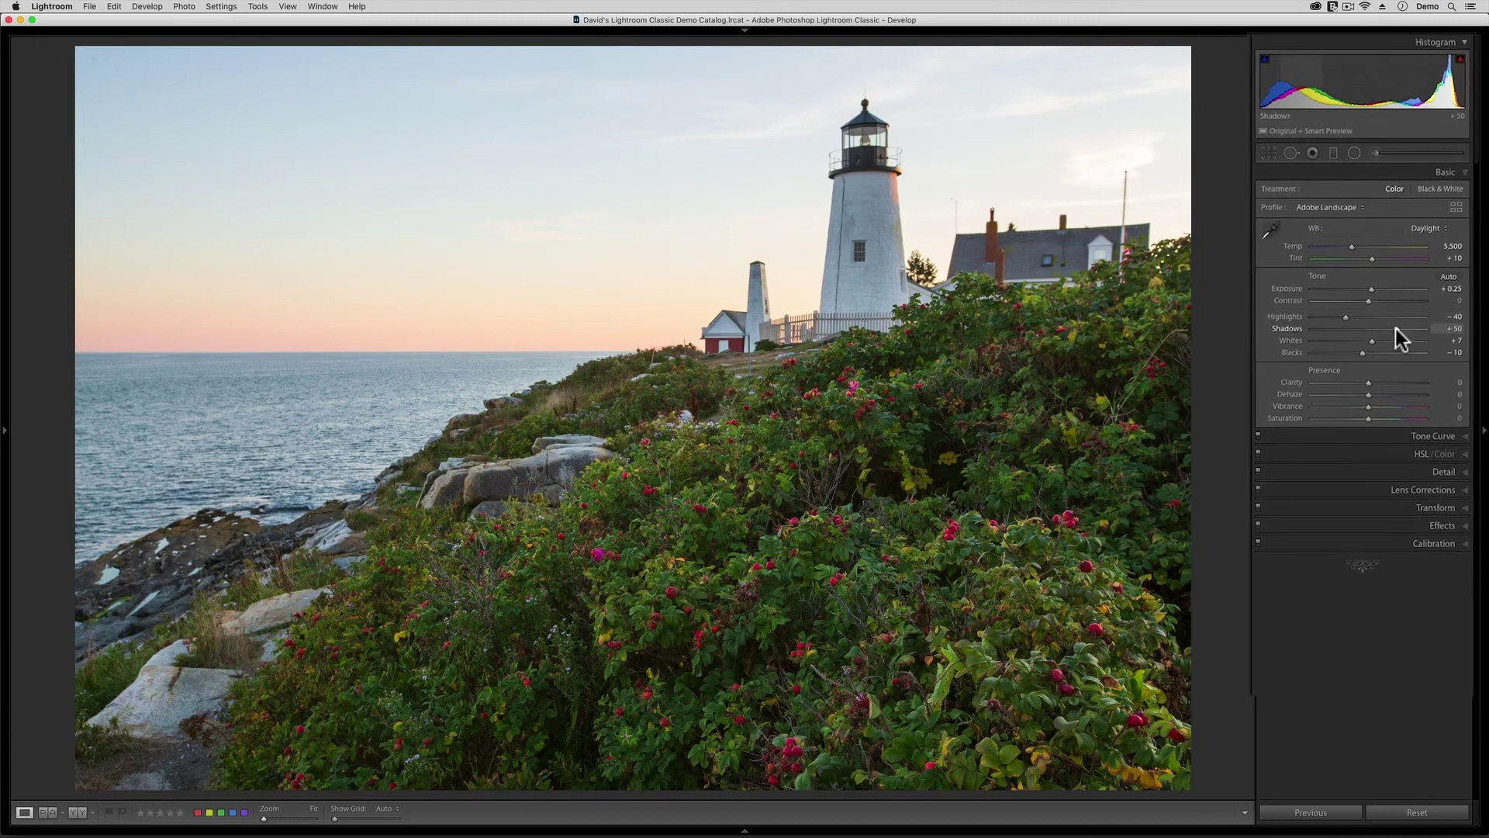
pyautogui.press('y')
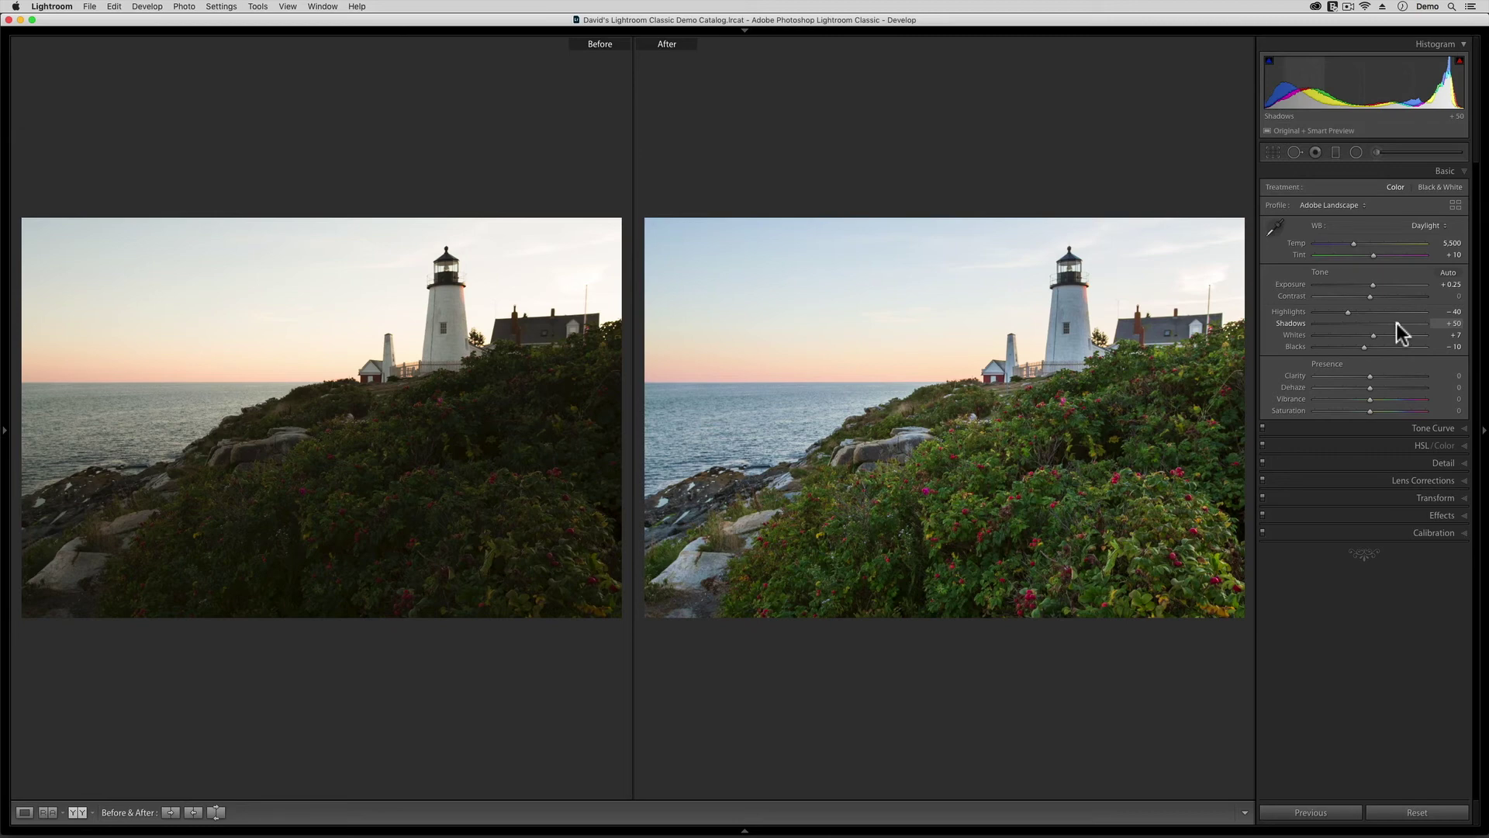
# - Return to the single view of the edited lighthouse and advance to the girl portrait
pyautogui.press('y')
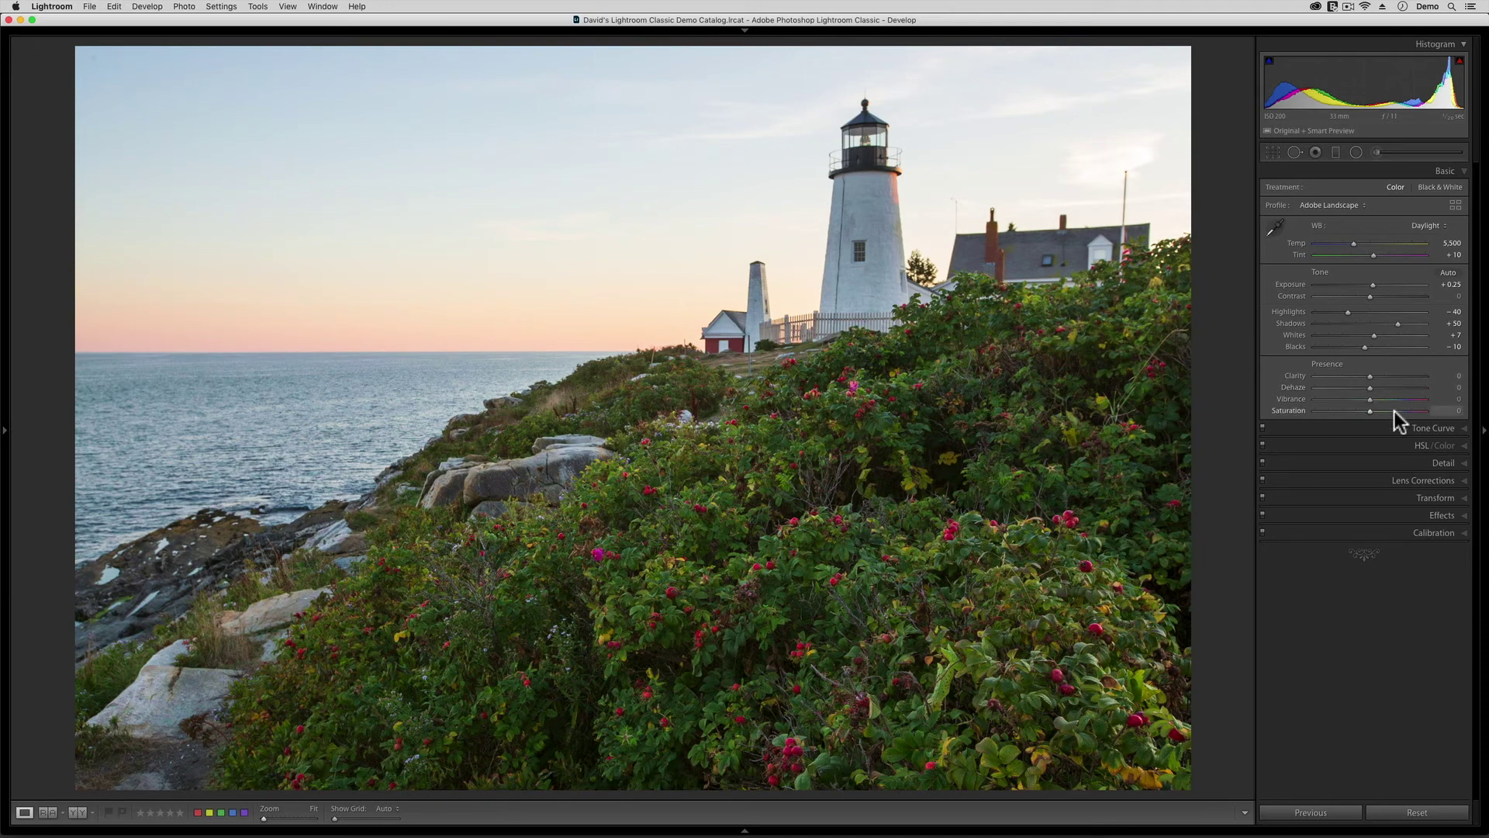
pyautogui.press('Right')
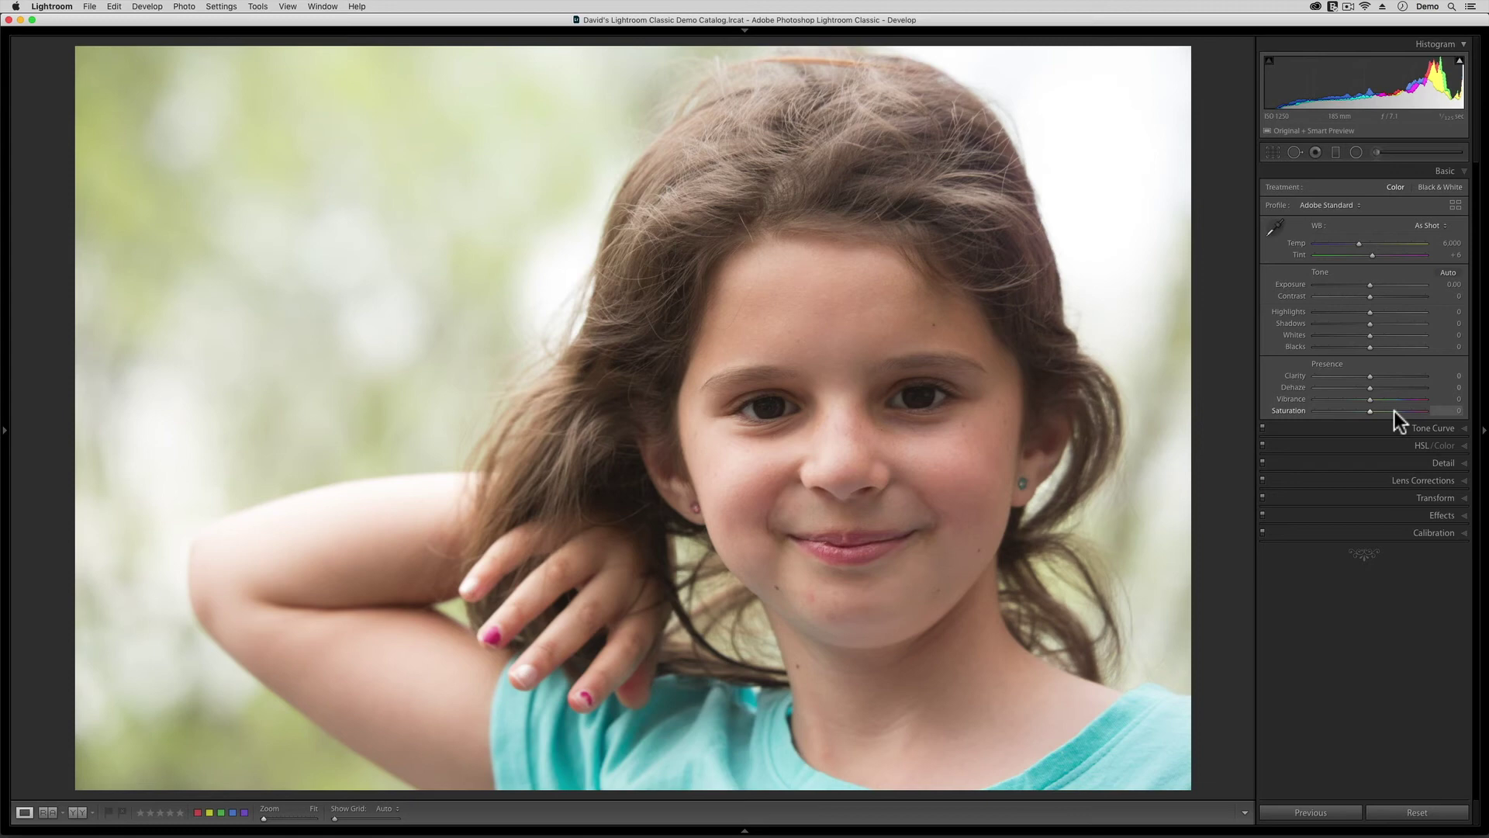
# - Switch the girl portrait's profile from Adobe Standard to Adobe Portrait
pyautogui.click(1334, 205)
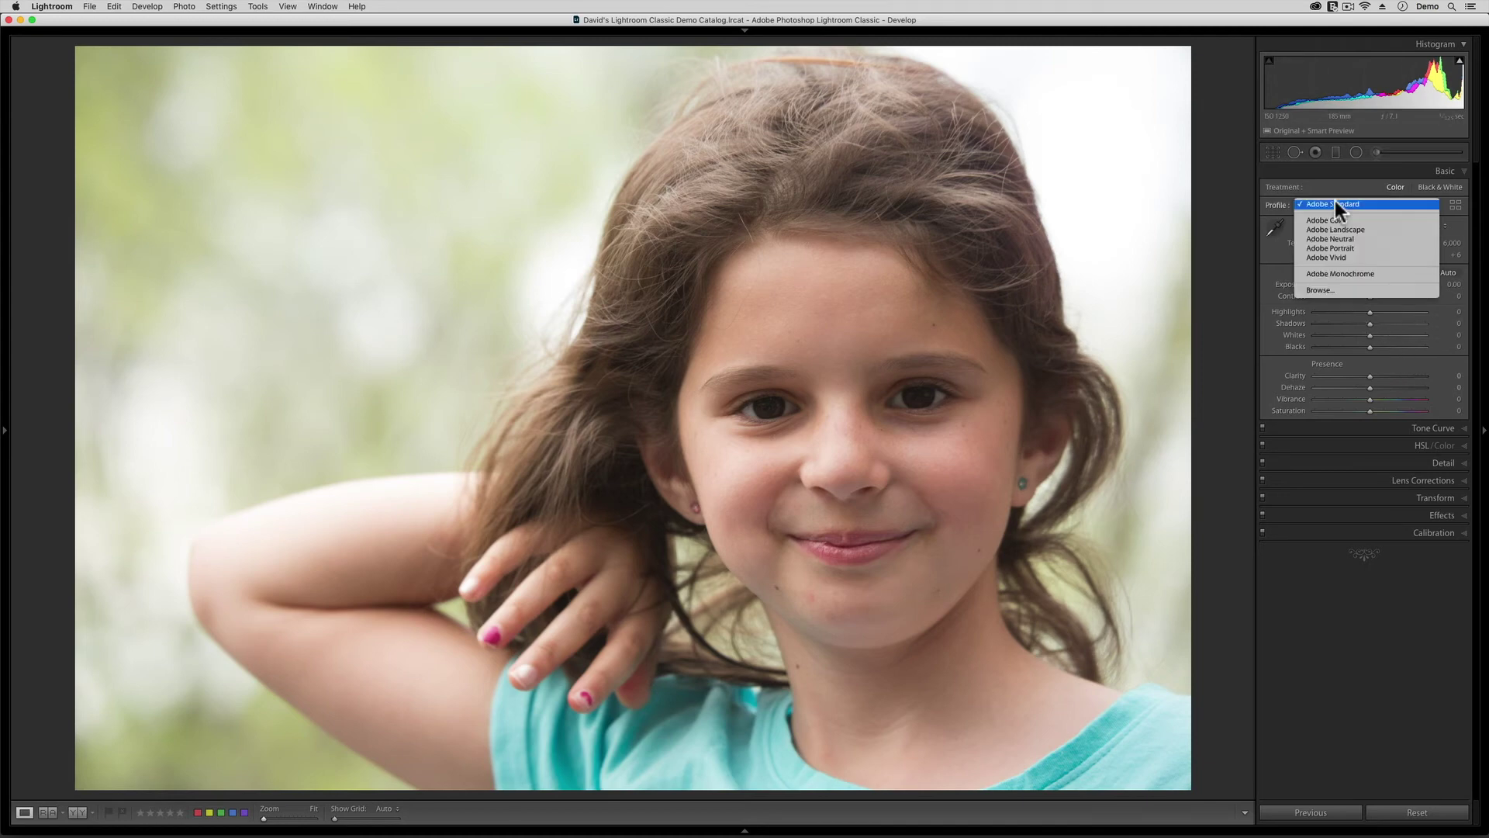
pyautogui.click(1353, 252)
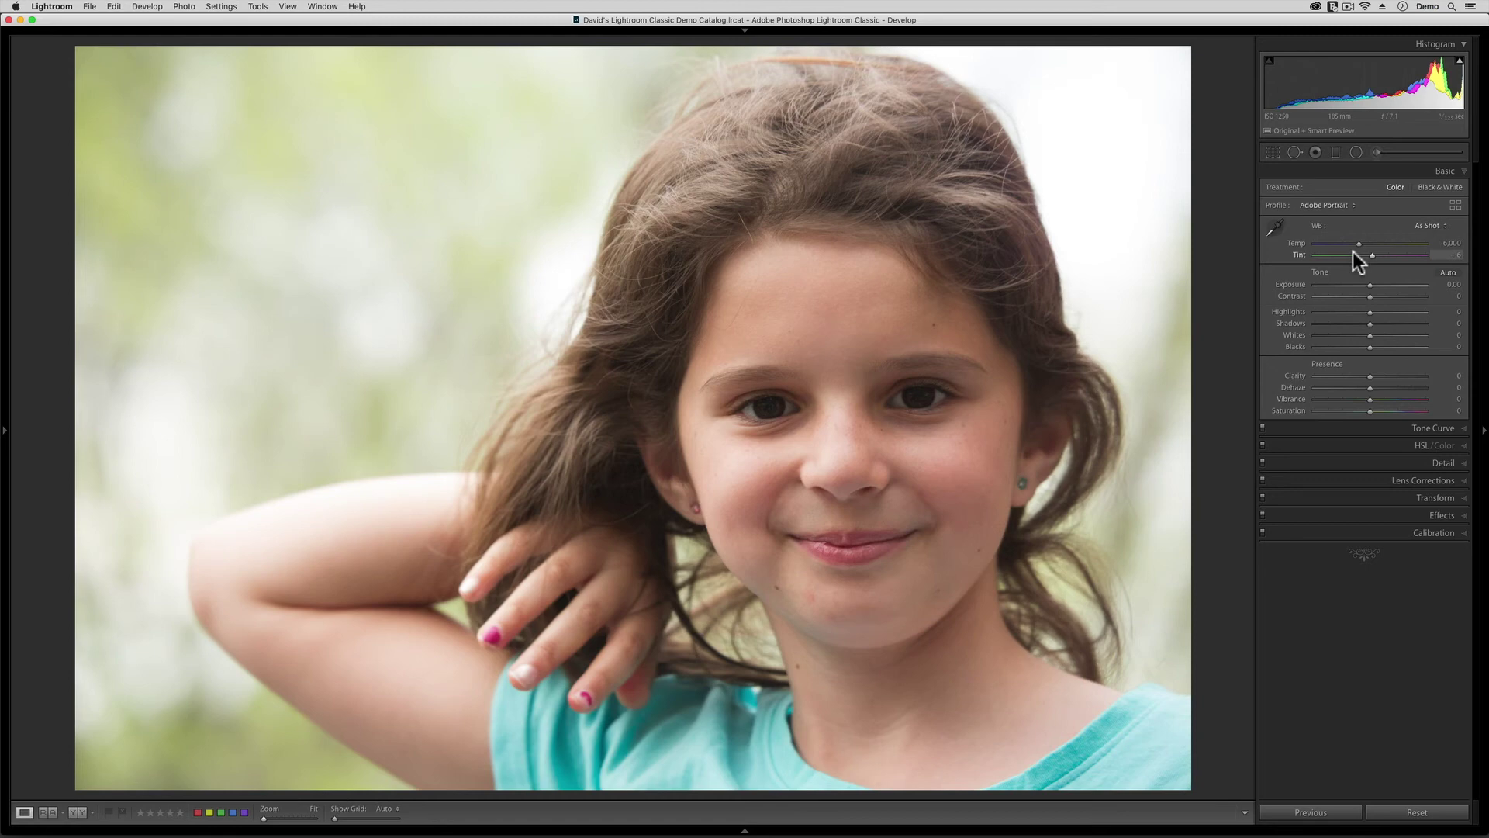
pyautogui.click(1449, 273)
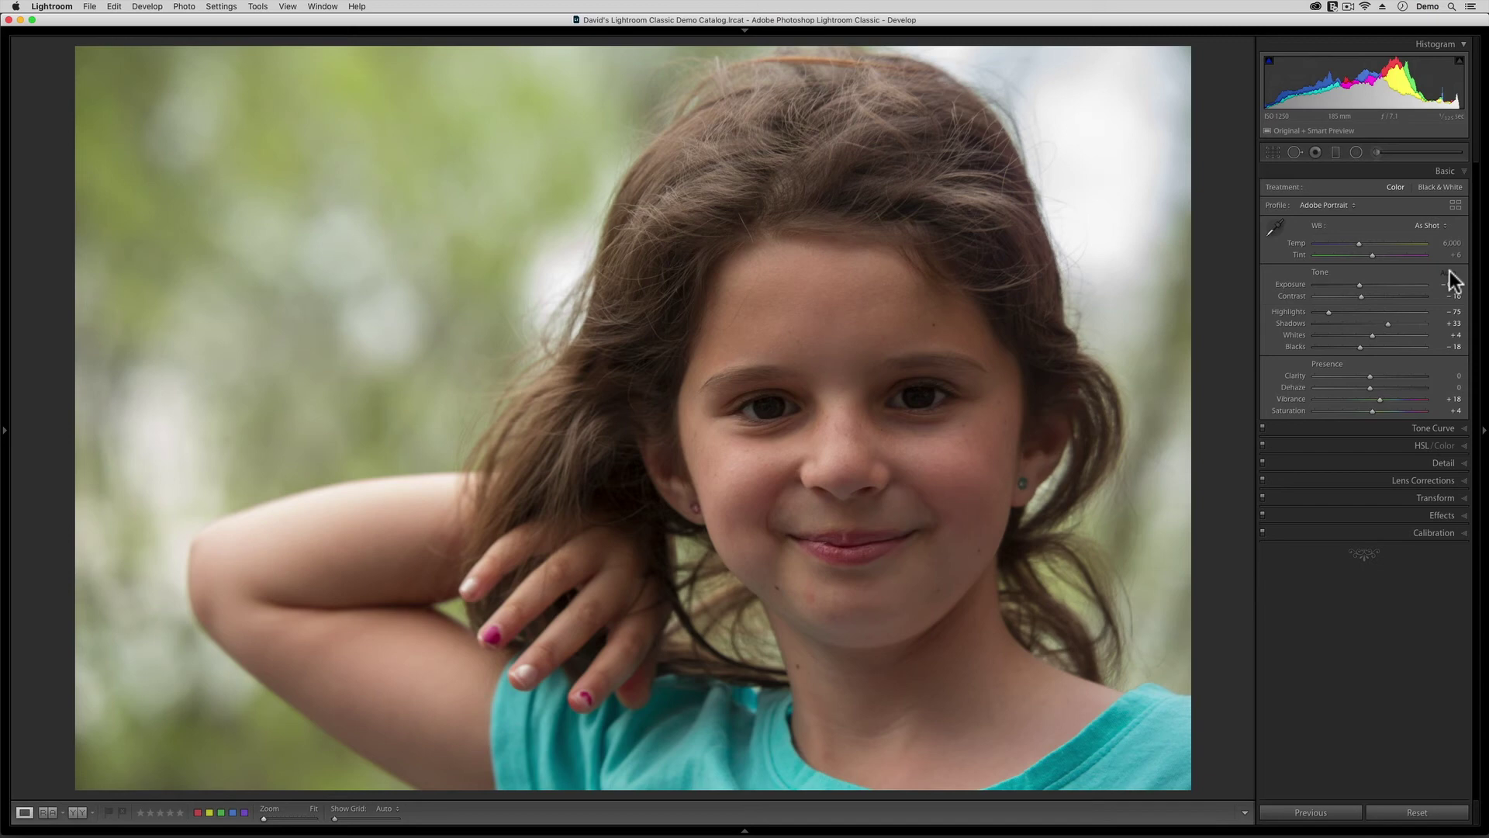
pyautogui.press('alt')
pyautogui.keyDown('alt'); pyautogui.click(1333, 271); pyautogui.keyUp('alt')
pyautogui.keyDown('alt'); pyautogui.click(1337, 363); pyautogui.keyUp('alt')
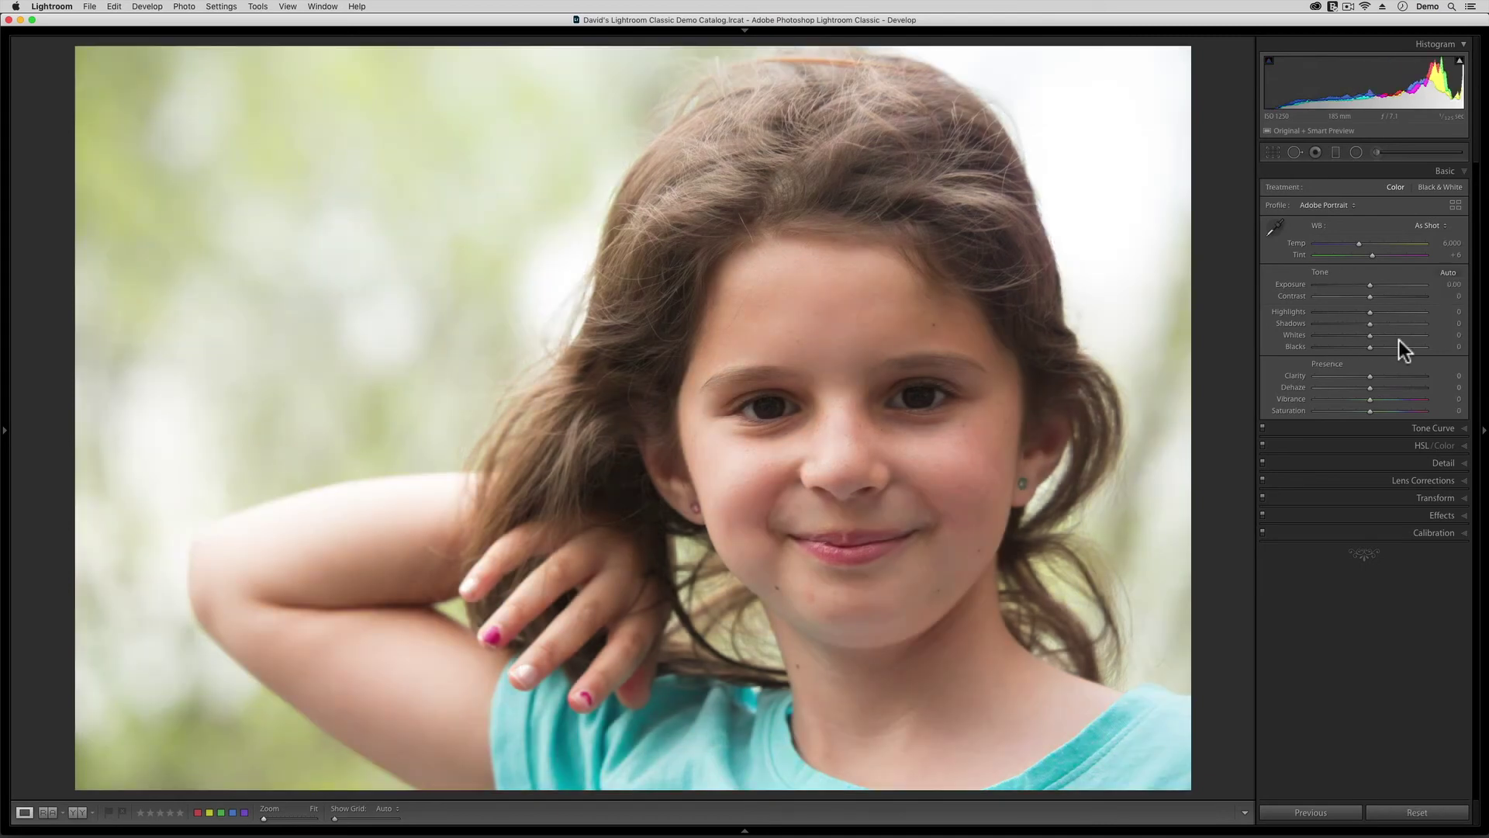
# - Toggle the J clipping overlay, then set Blacks to -26 while previewing shadow clipping
pyautogui.press('j')
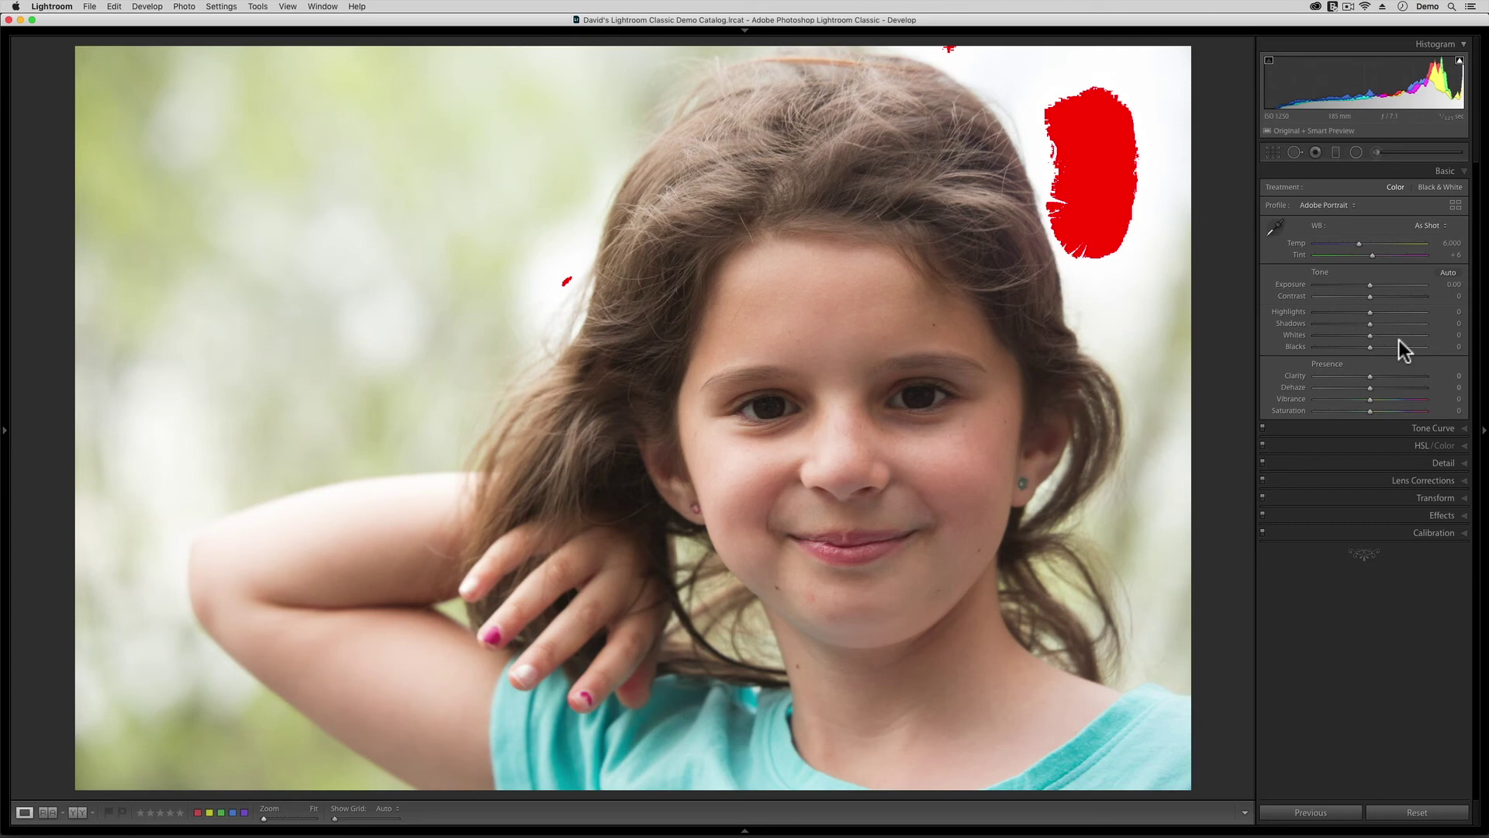
pyautogui.press('j')
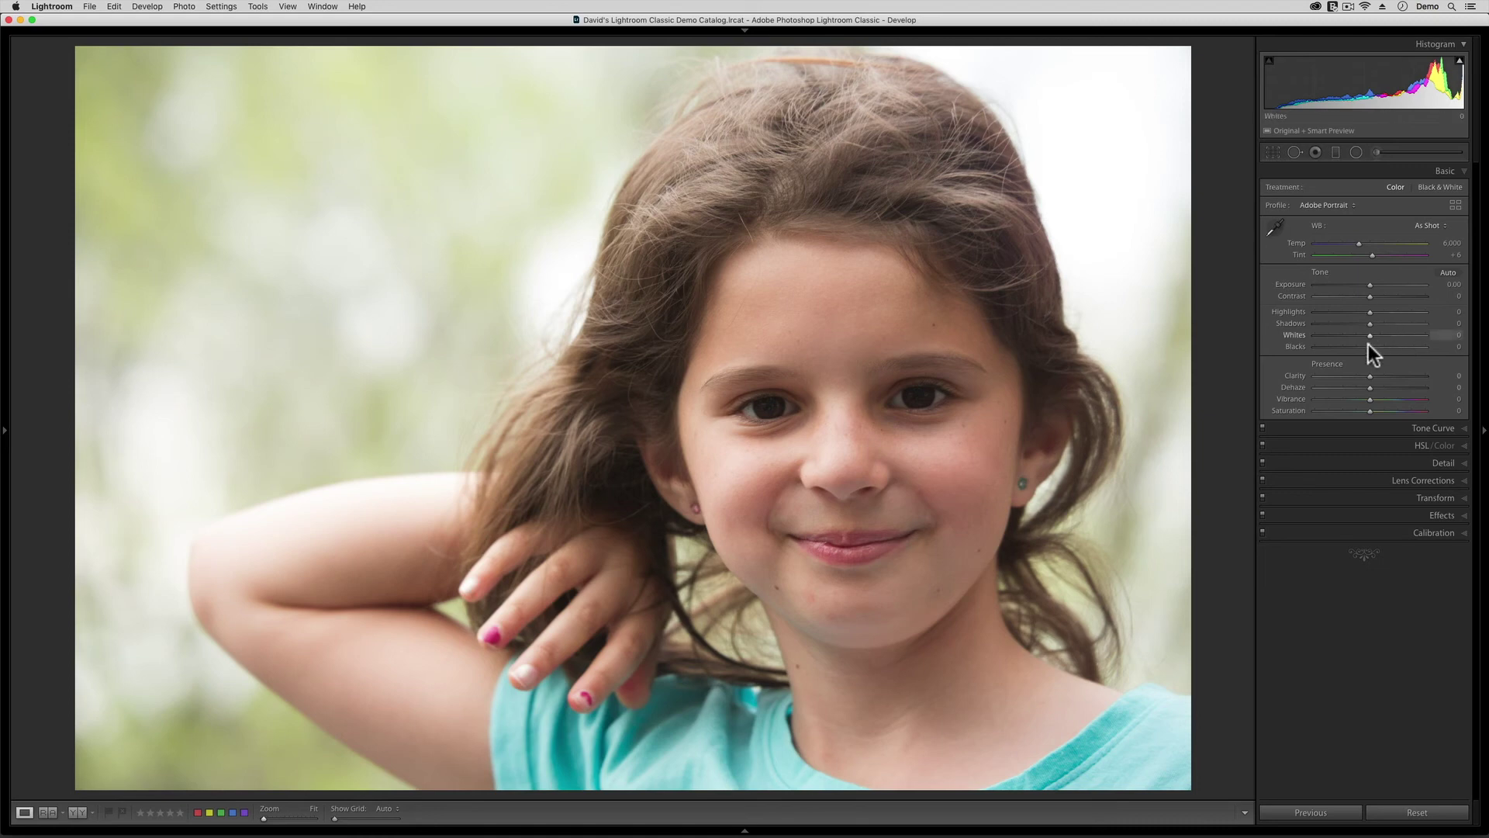
pyautogui.keyDown('alt'); pyautogui.click(1368, 346); pyautogui.keyUp('alt')
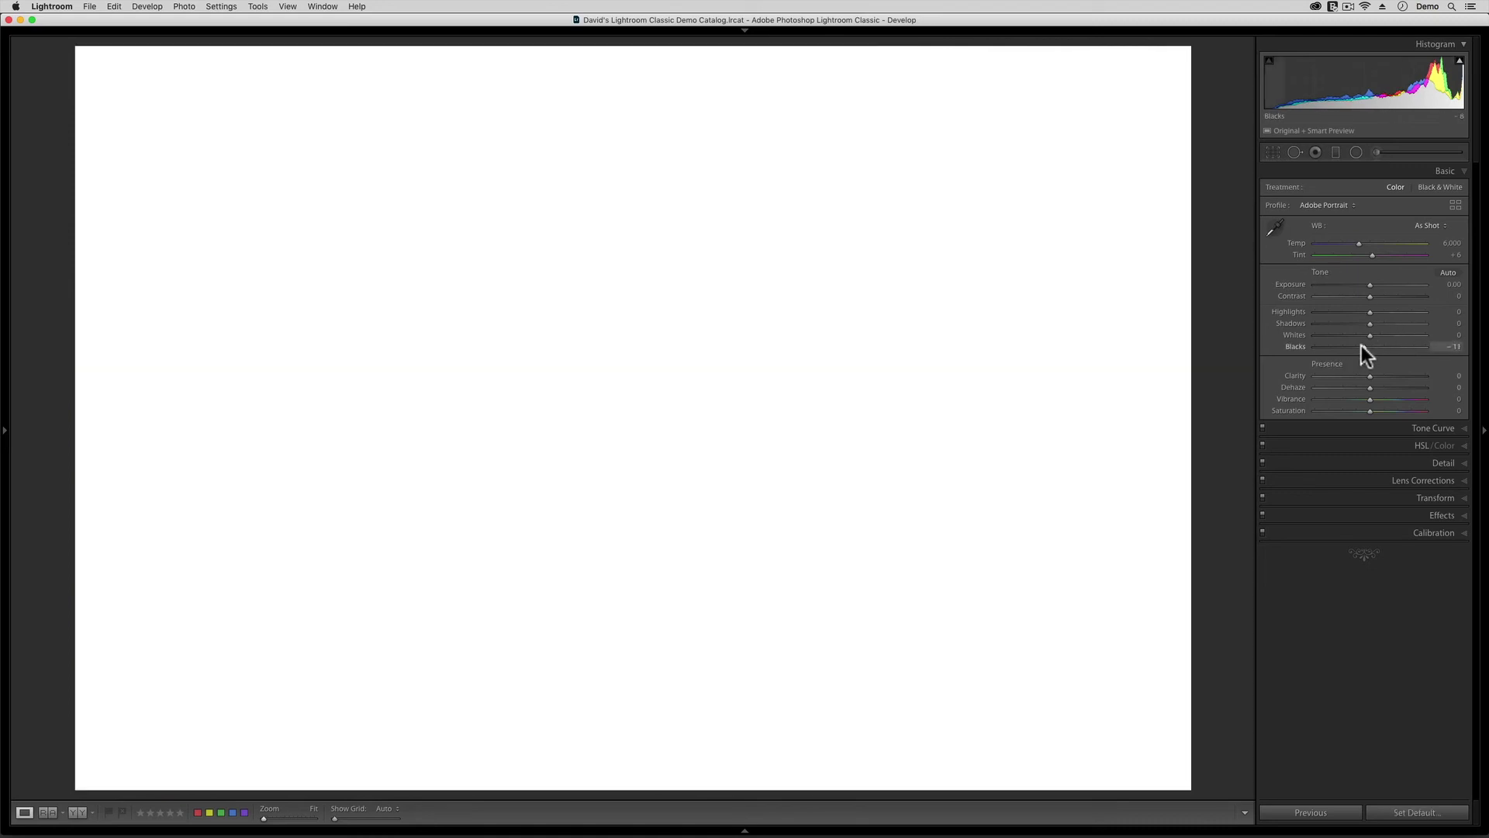
pyautogui.moveTo(1362, 346); pyautogui.dragTo(1345, 346)
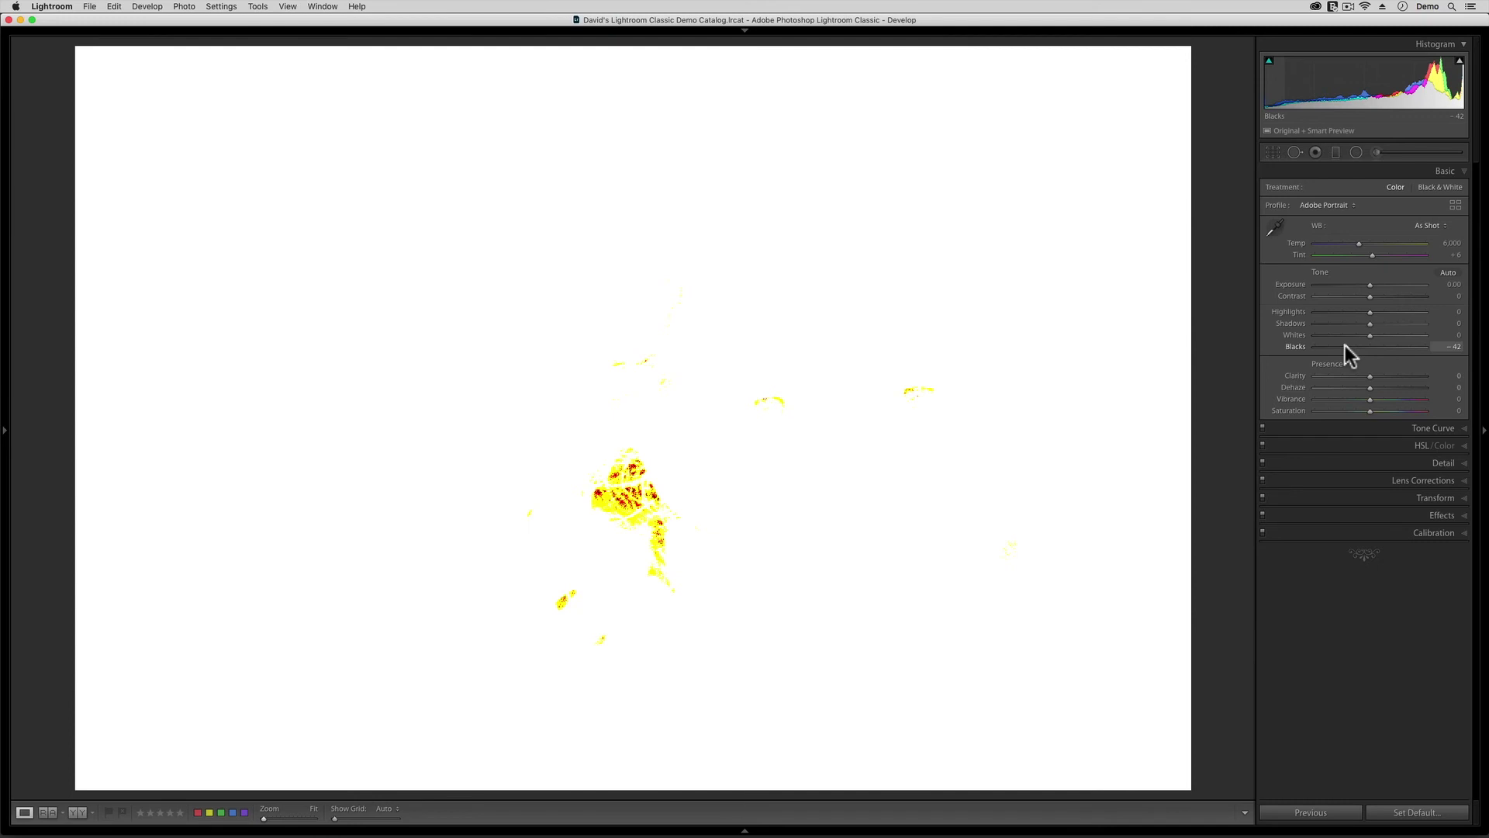
pyautogui.moveTo(1345, 346); pyautogui.dragTo(1353, 346)
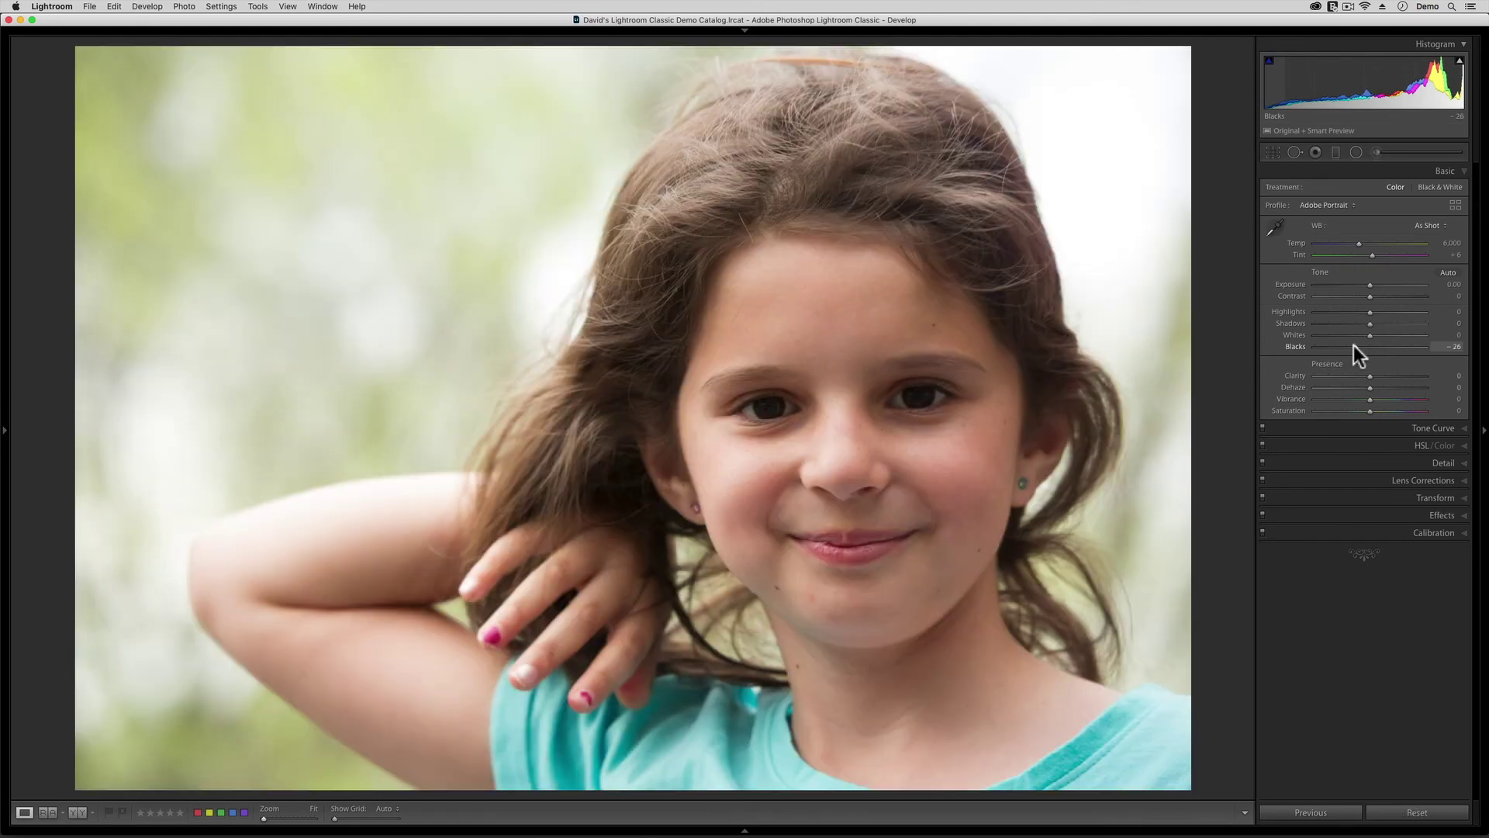
# - Test Whites from +25 down to -100 in the clipping preview, settling at -32
pyautogui.press('alt')
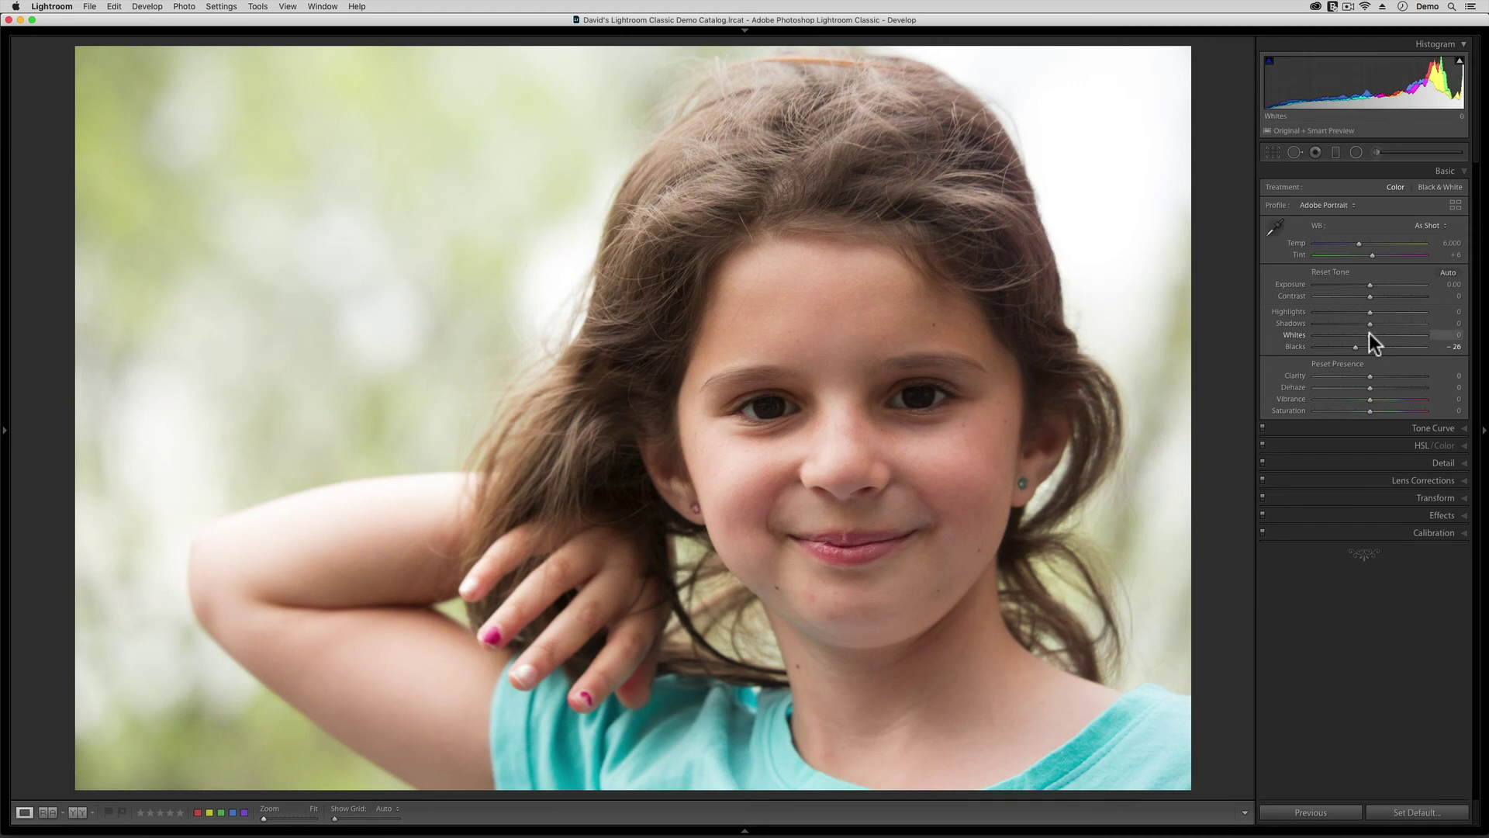
pyautogui.moveTo(1370, 335); pyautogui.dragTo(1370, 334)
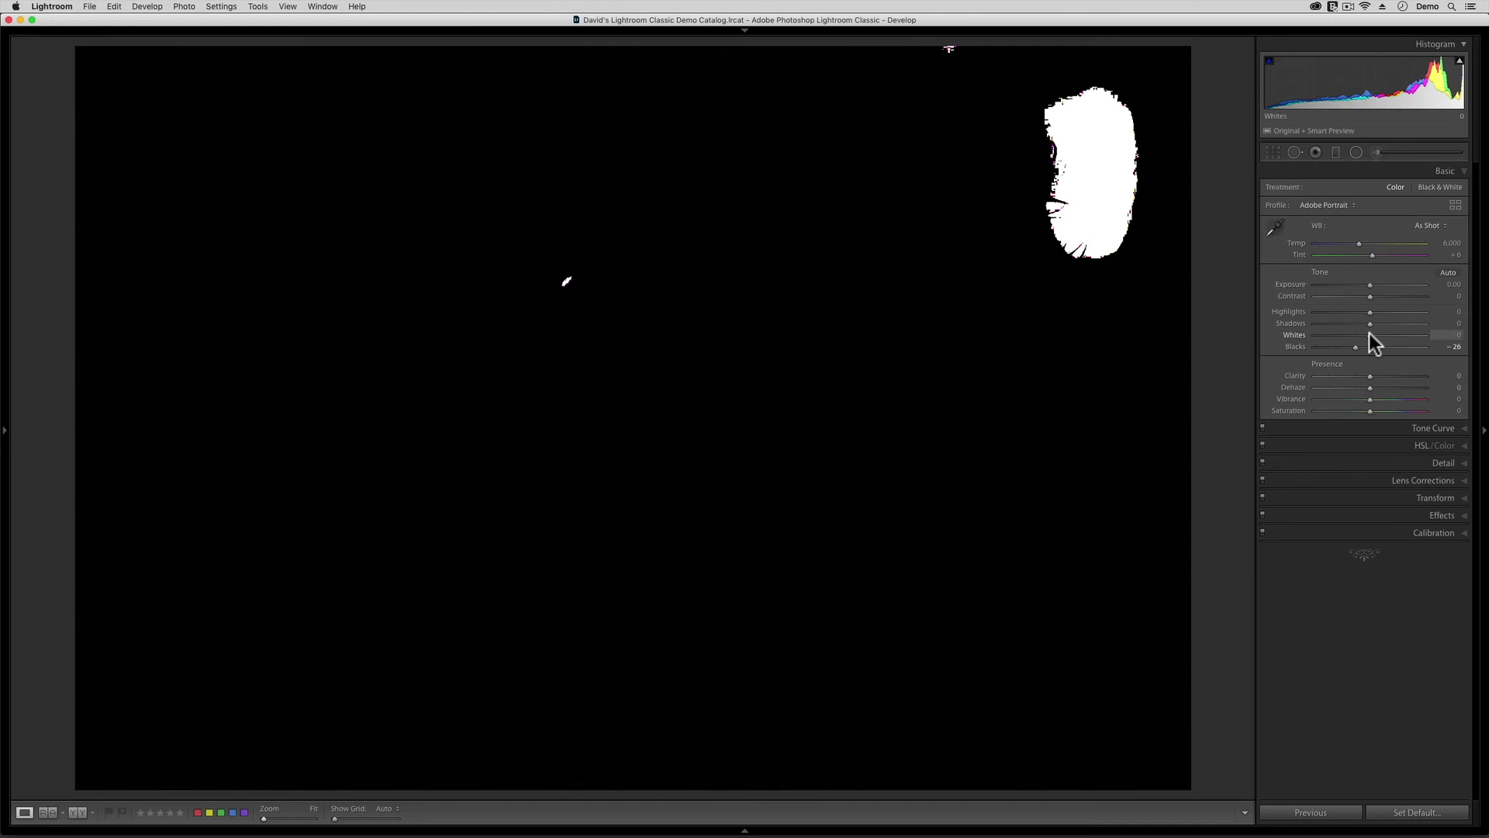
pyautogui.moveTo(1369, 332); pyautogui.dragTo(1384, 332)
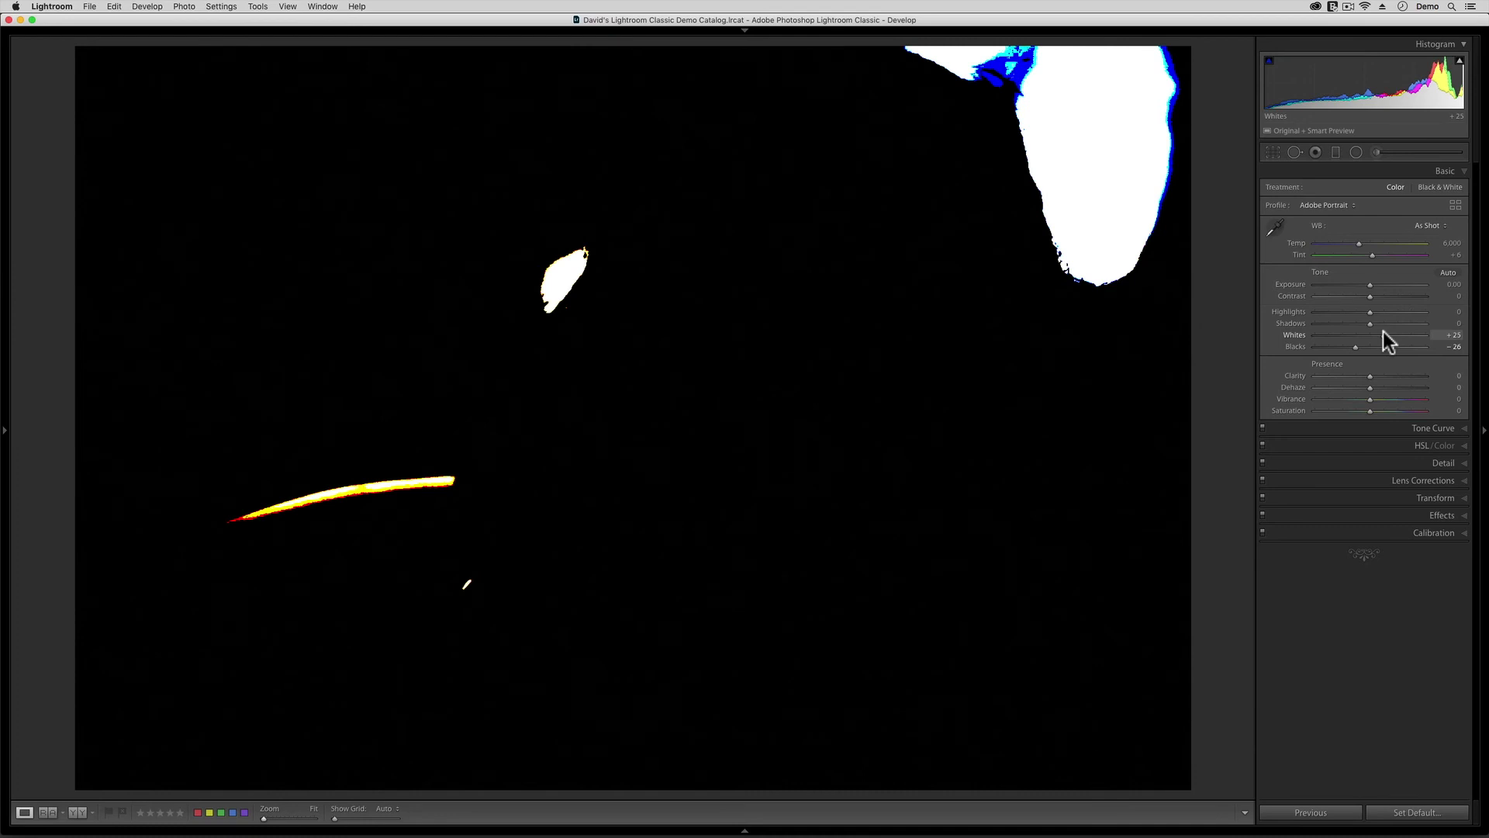
pyautogui.moveTo(1383, 332); pyautogui.dragTo(1363, 337)
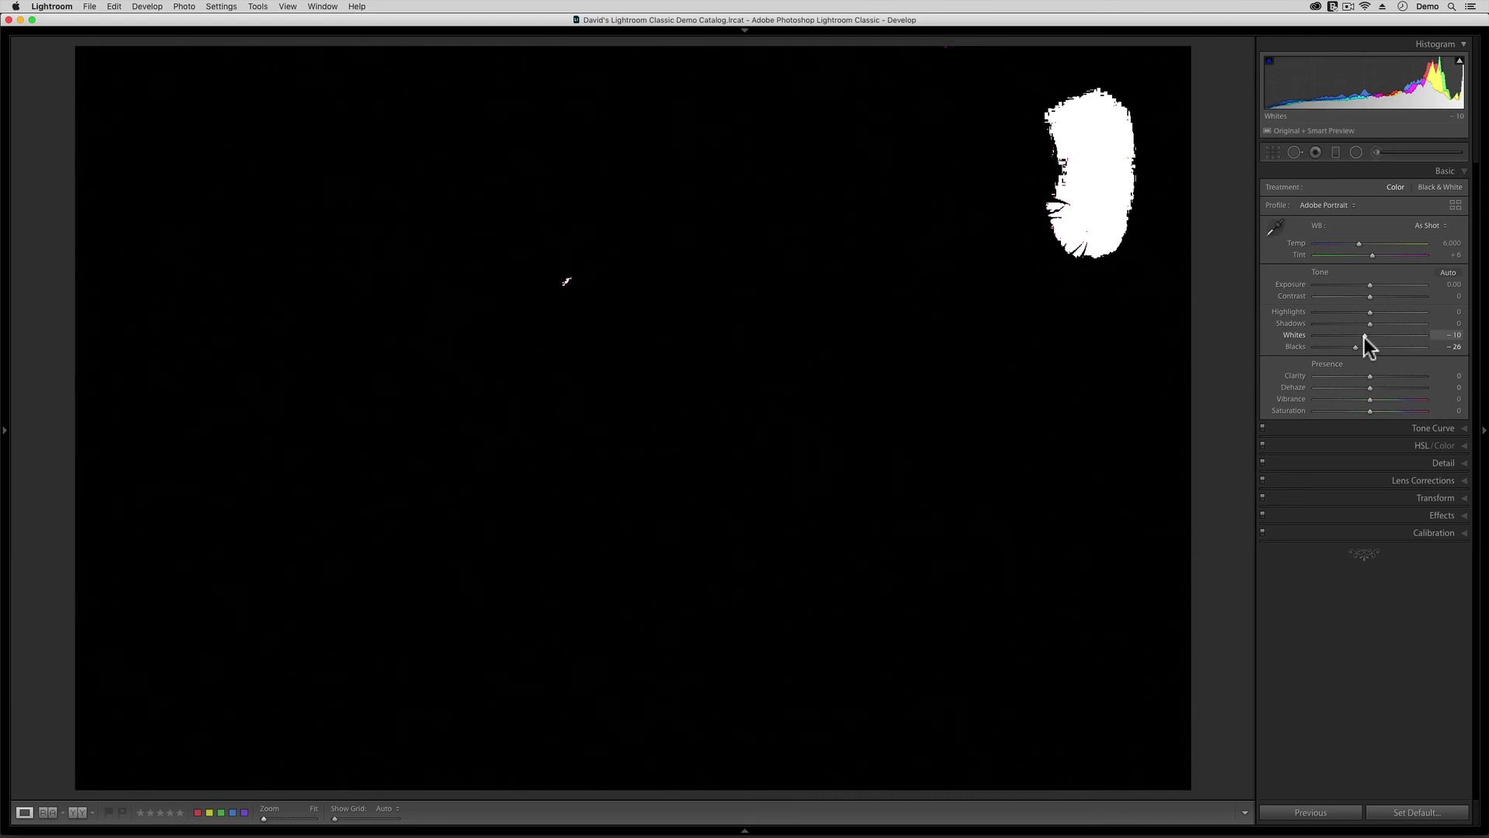
pyautogui.moveTo(1364, 336); pyautogui.dragTo(1273, 346)
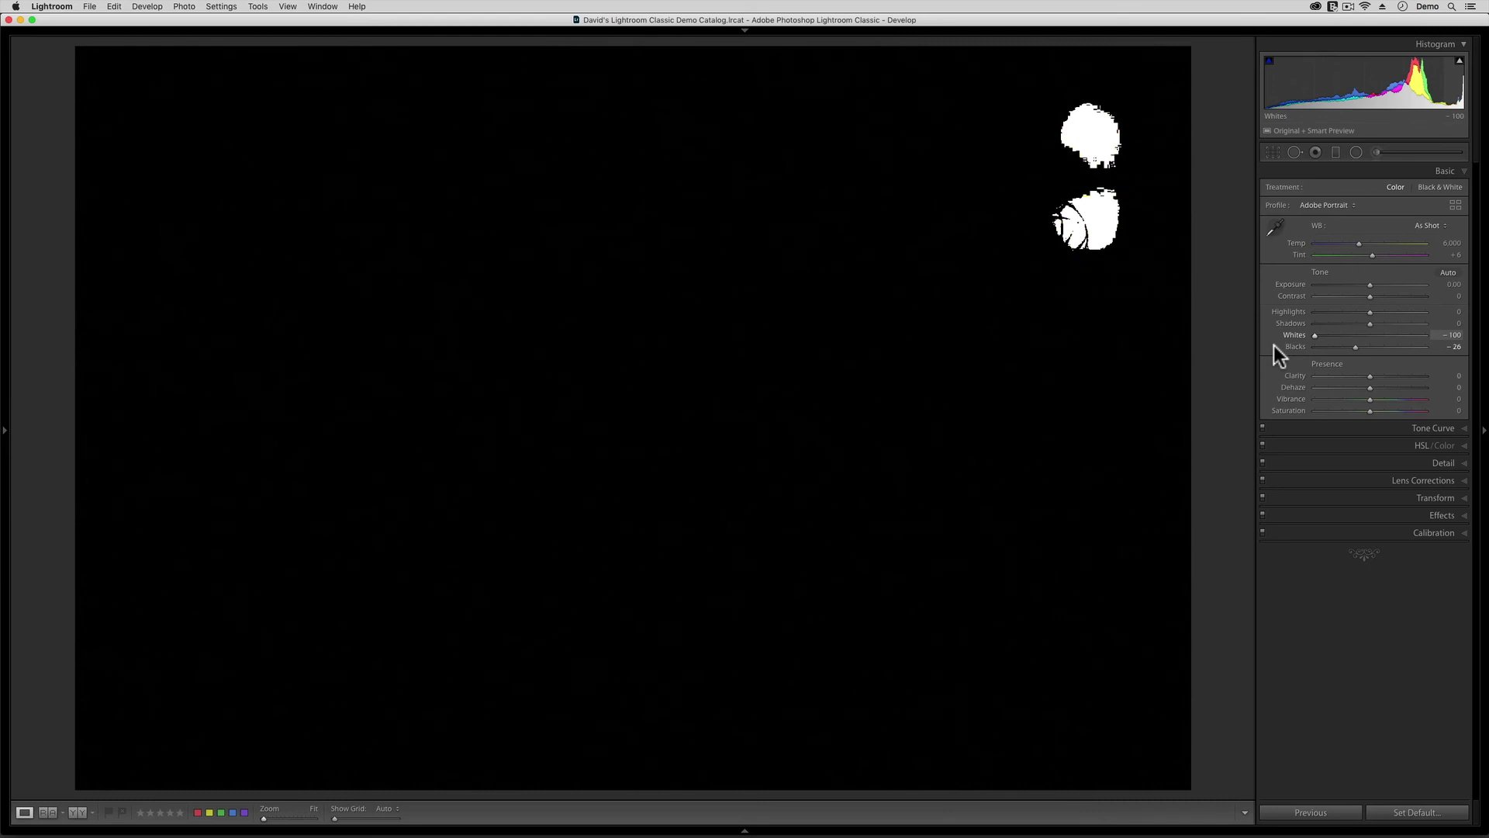
pyautogui.moveTo(1273, 346); pyautogui.dragTo(1351, 335)
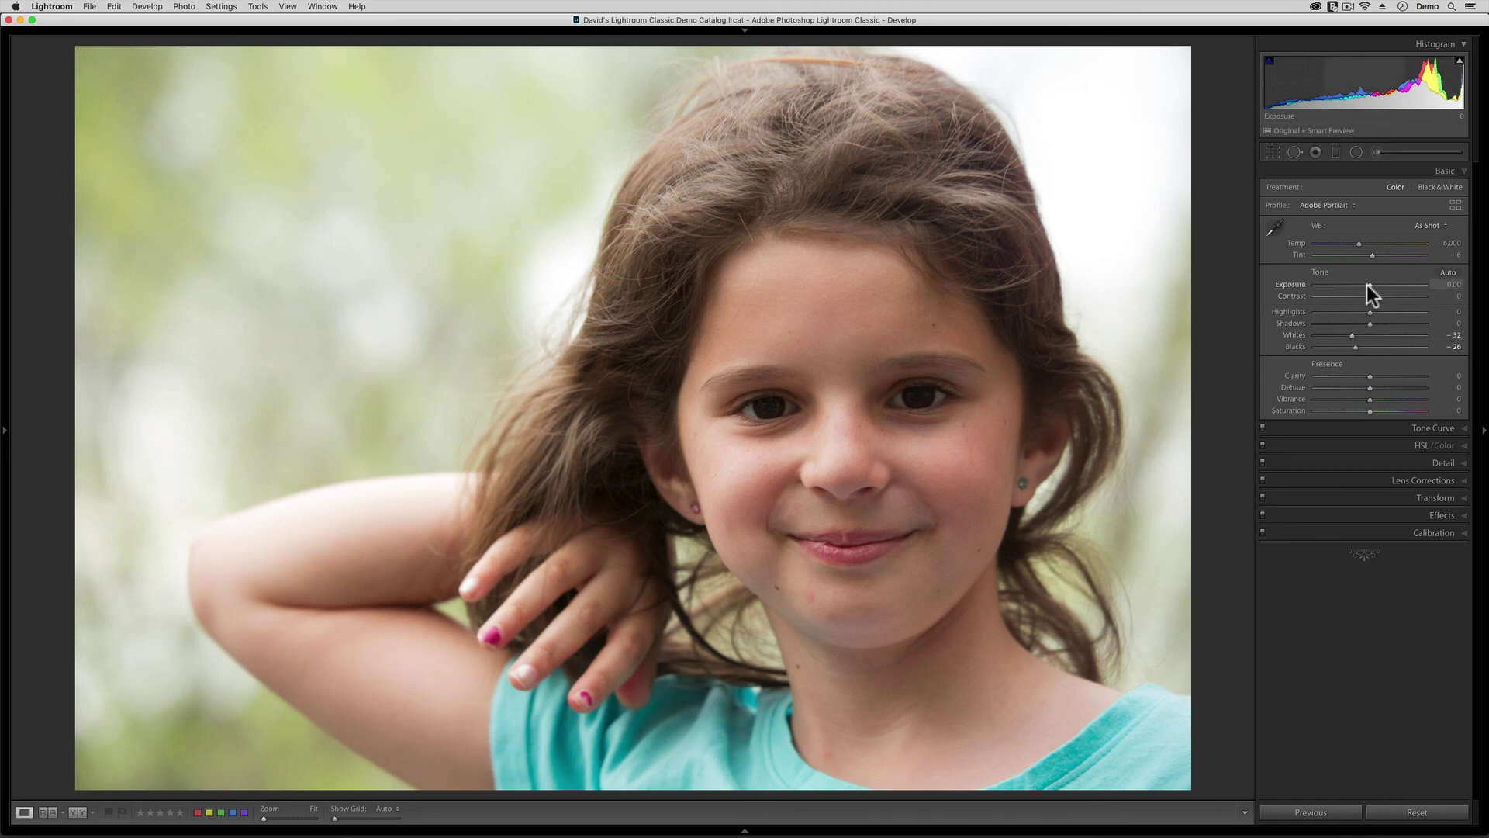
# - Set Exposure to +0.25, Highlights to -55 and Shadows to +27, then compare with the original
pyautogui.moveTo(1367, 286); pyautogui.dragTo(1370, 285)
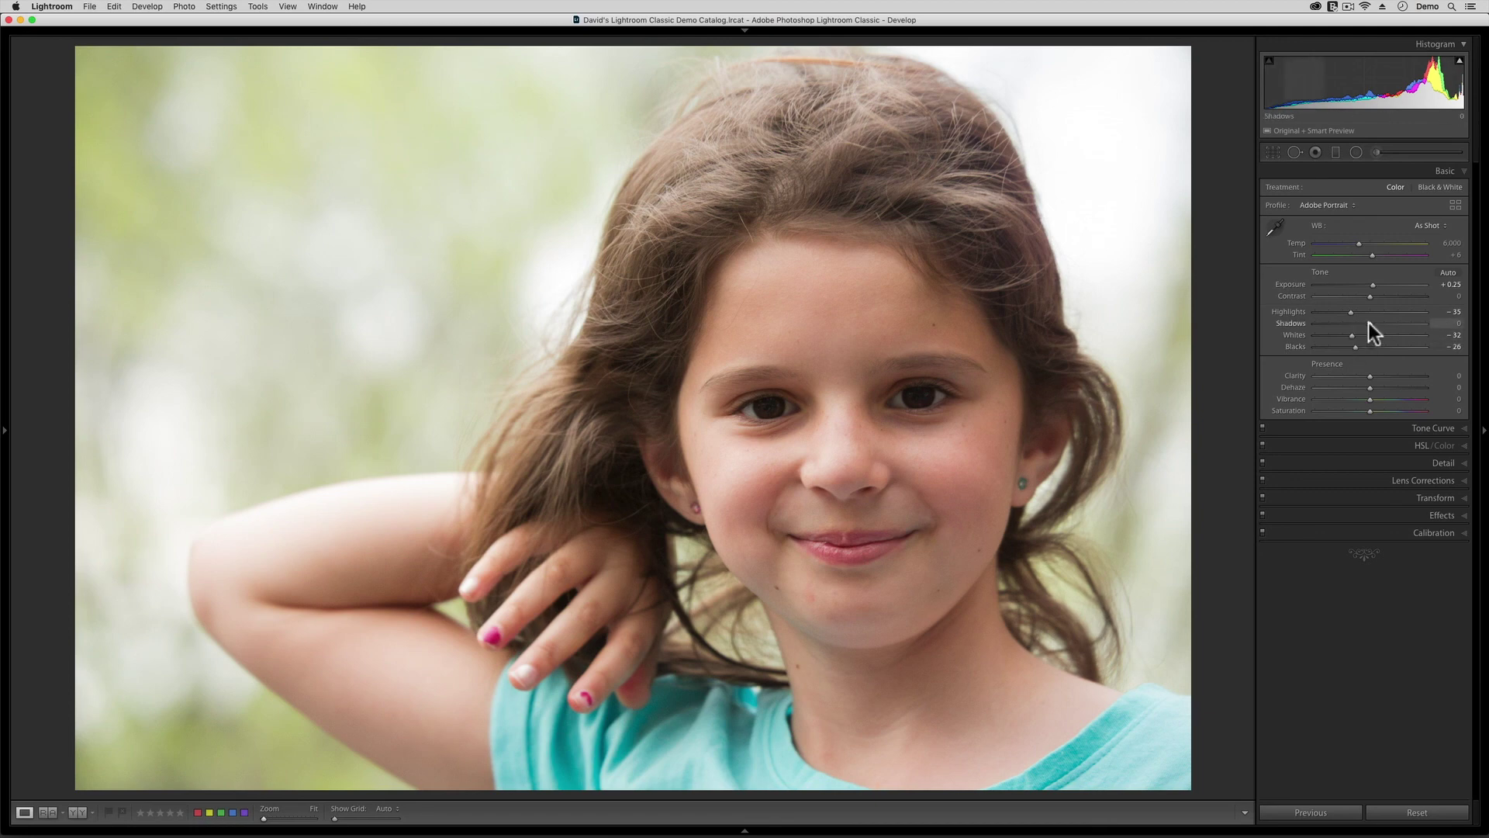
pyautogui.moveTo(1369, 322); pyautogui.dragTo(1379, 323)
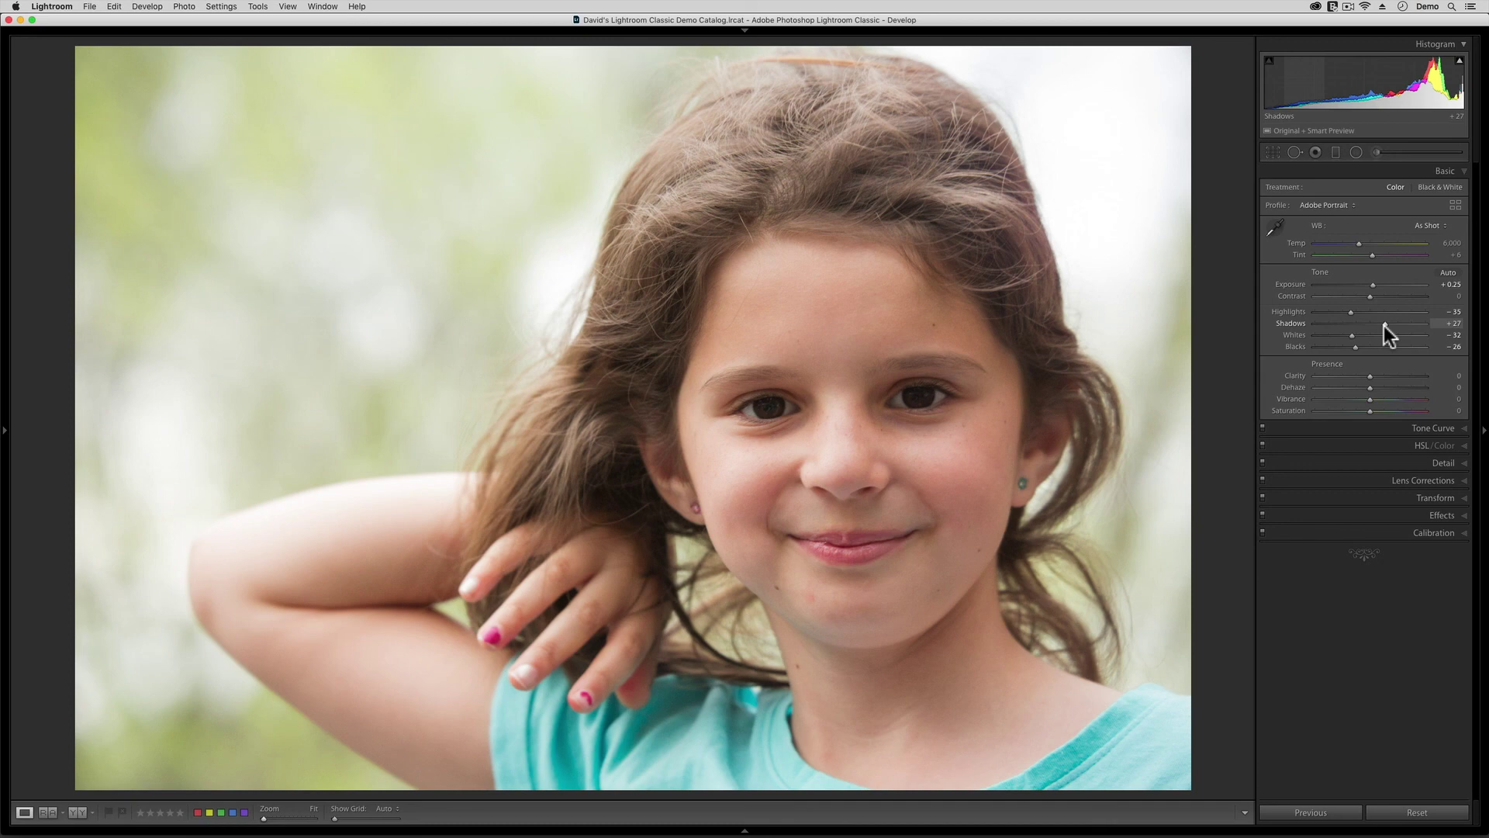
pyautogui.press('\\')
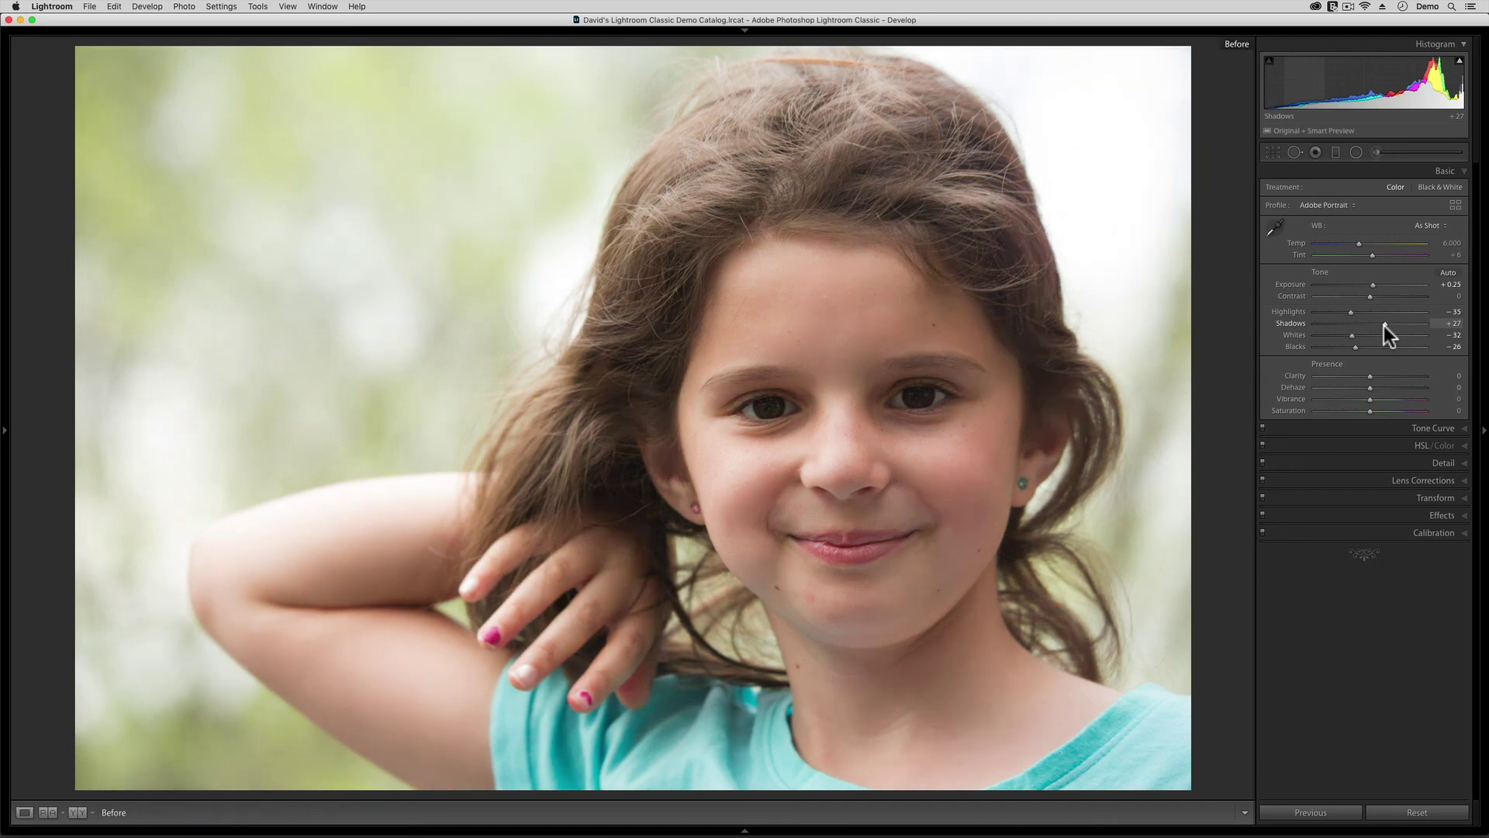
pyautogui.press('\\')
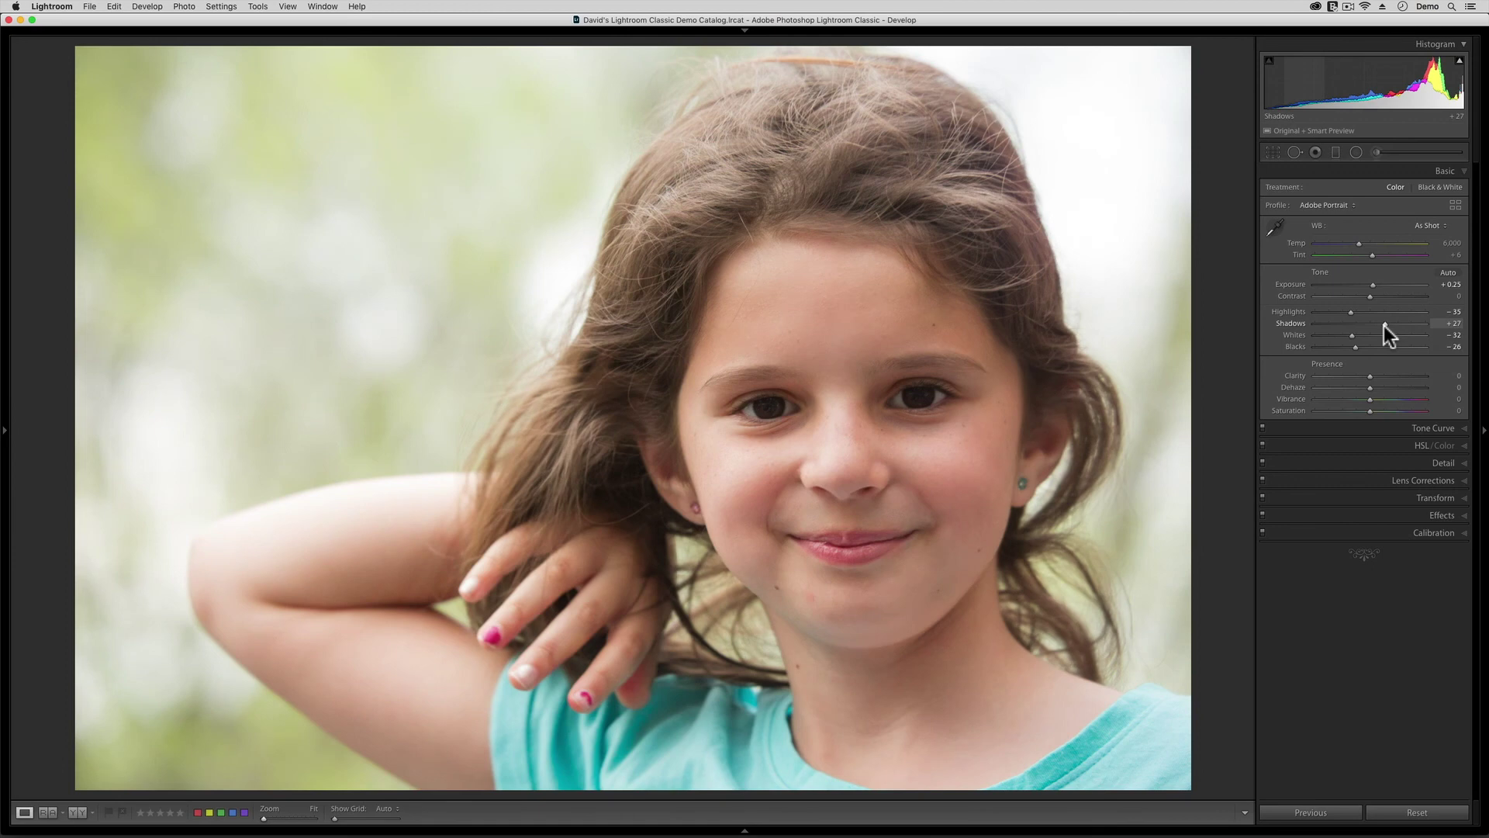
pyautogui.press('\\')
pyautogui.press('\\')
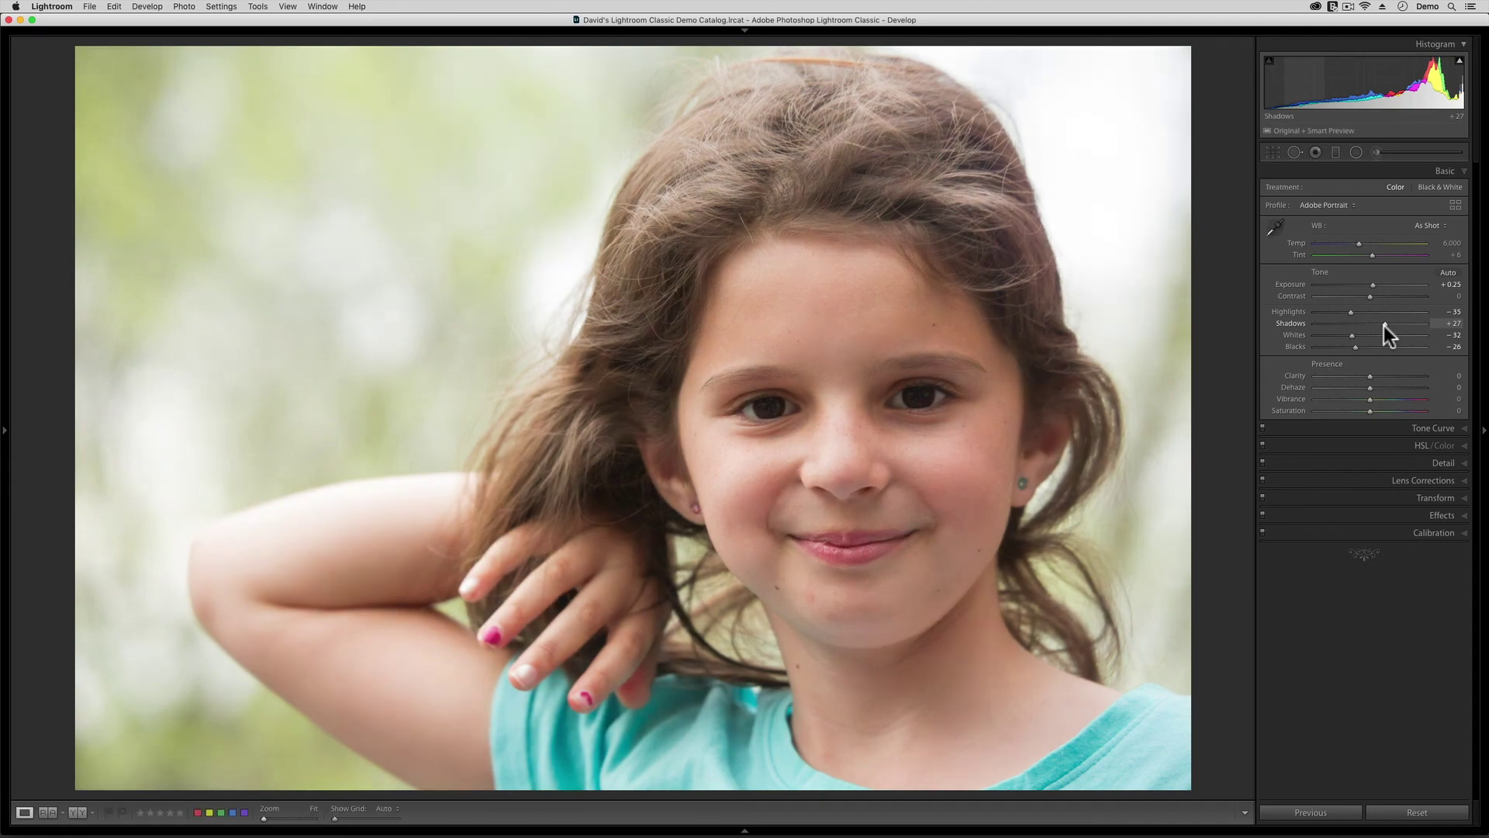
pyautogui.click(4, 431)
pyautogui.rightClick(86, 497)
pyautogui.press('Escape')
pyautogui.click(5, 431)
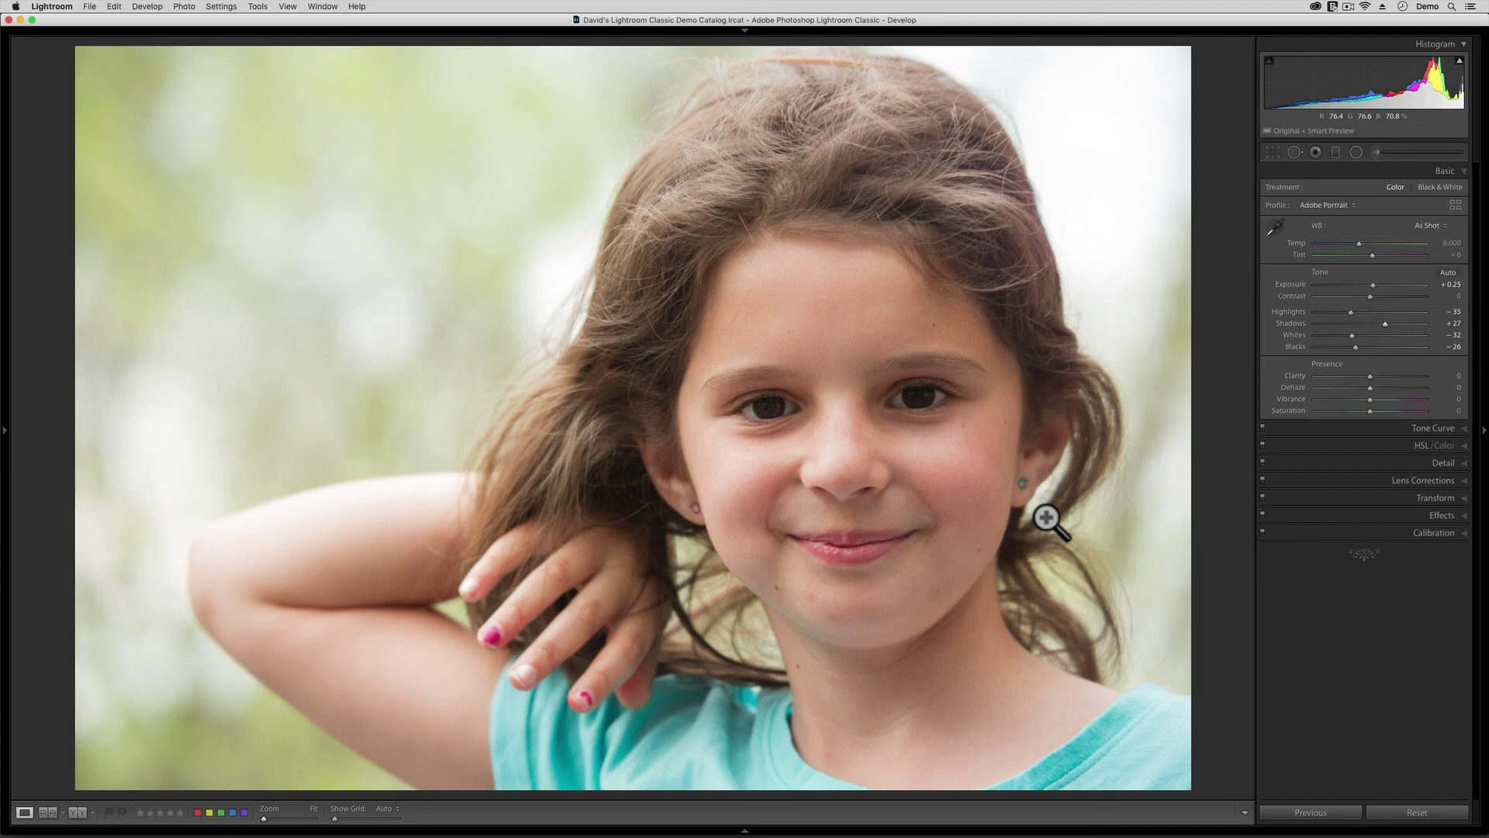
# - View before and after side by side with panels hidden, checking the face at 1:1, then fit
pyautogui.press('y')
pyautogui.press('Tab')
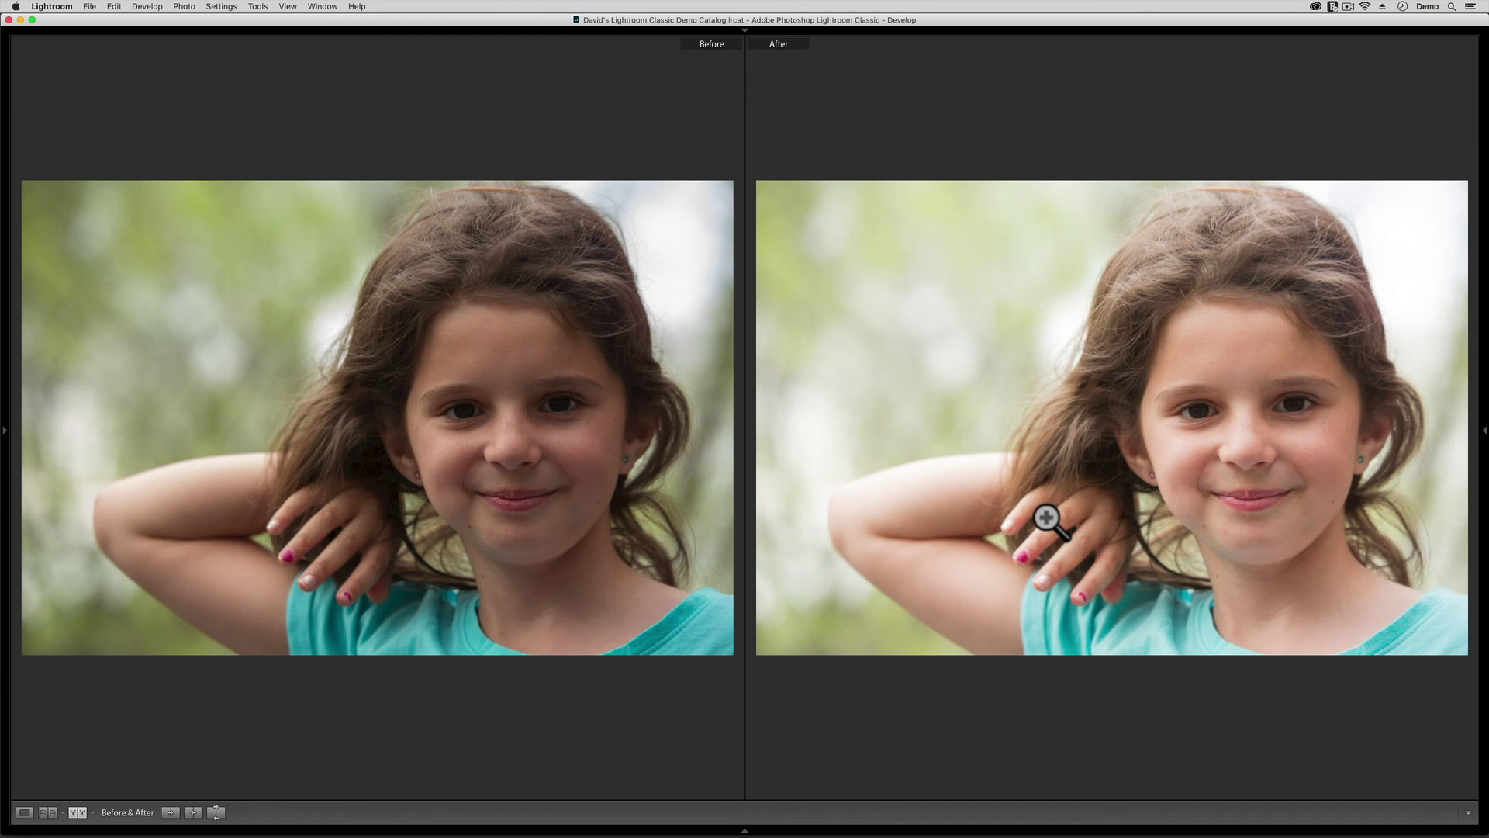
pyautogui.click(1210, 395)
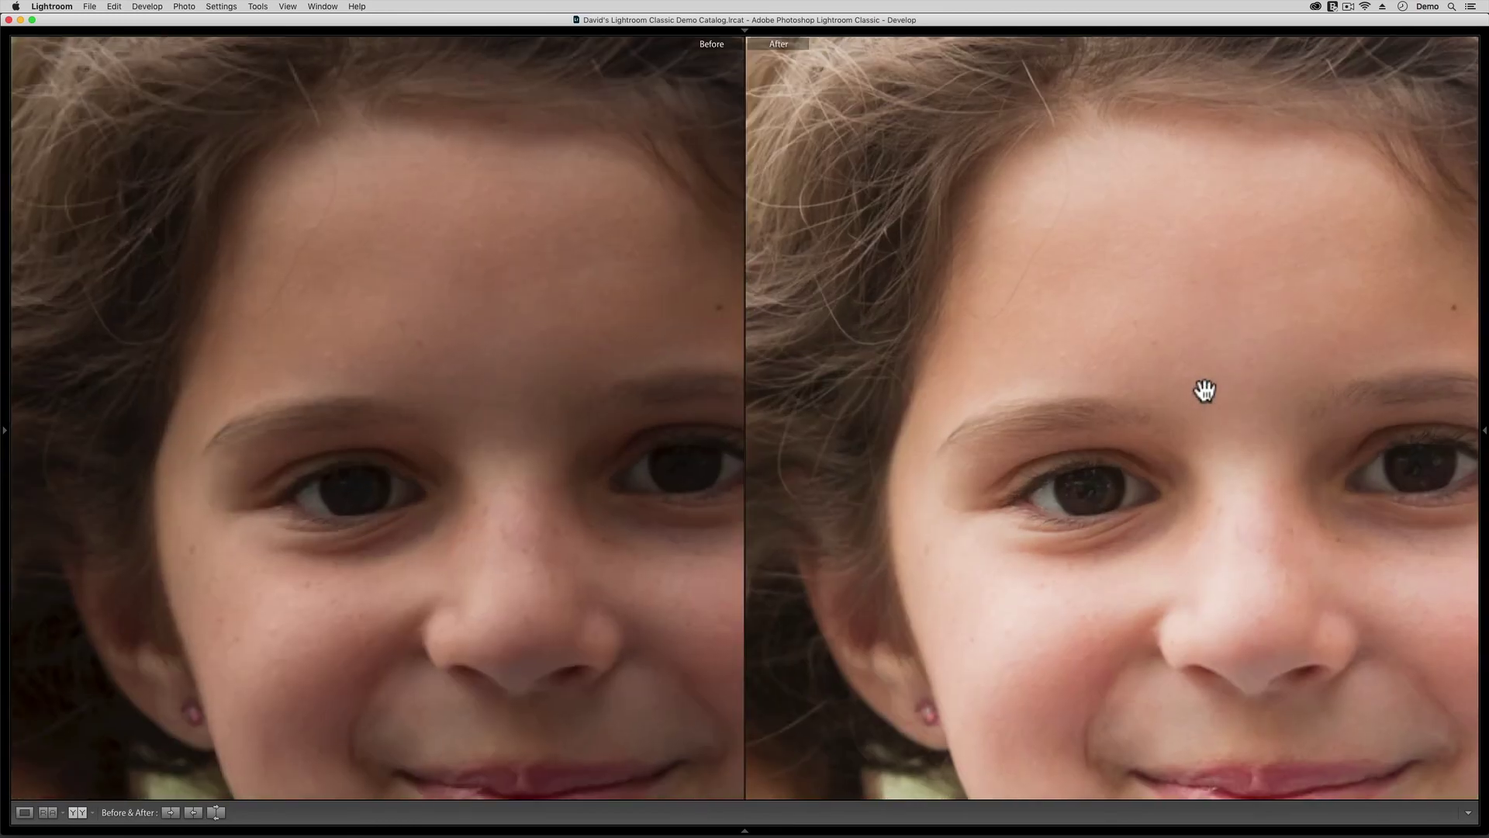
pyautogui.moveTo(1233, 473); pyautogui.dragTo(1143, 375)
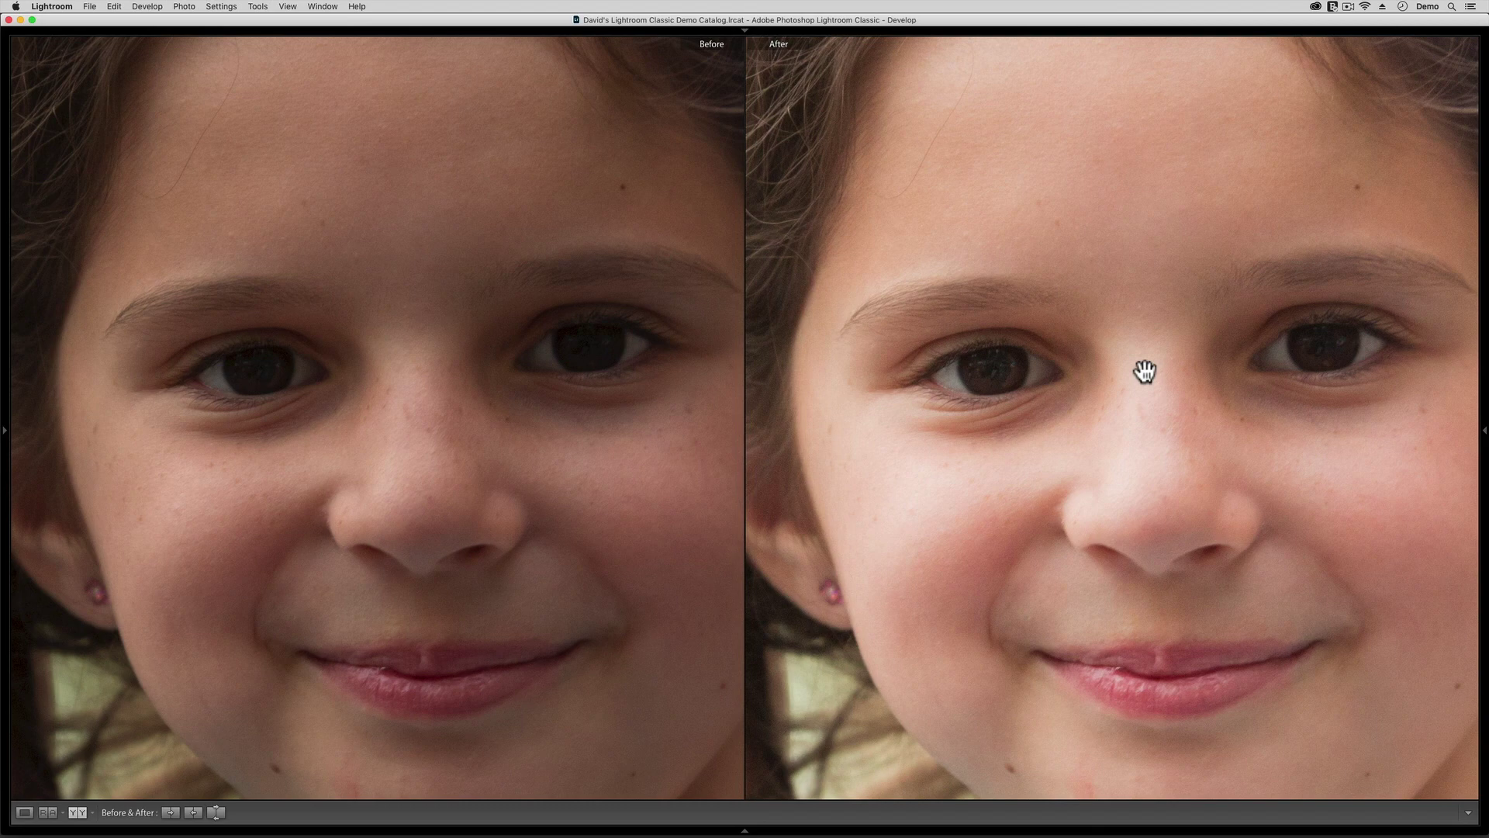
pyautogui.click(1156, 382)
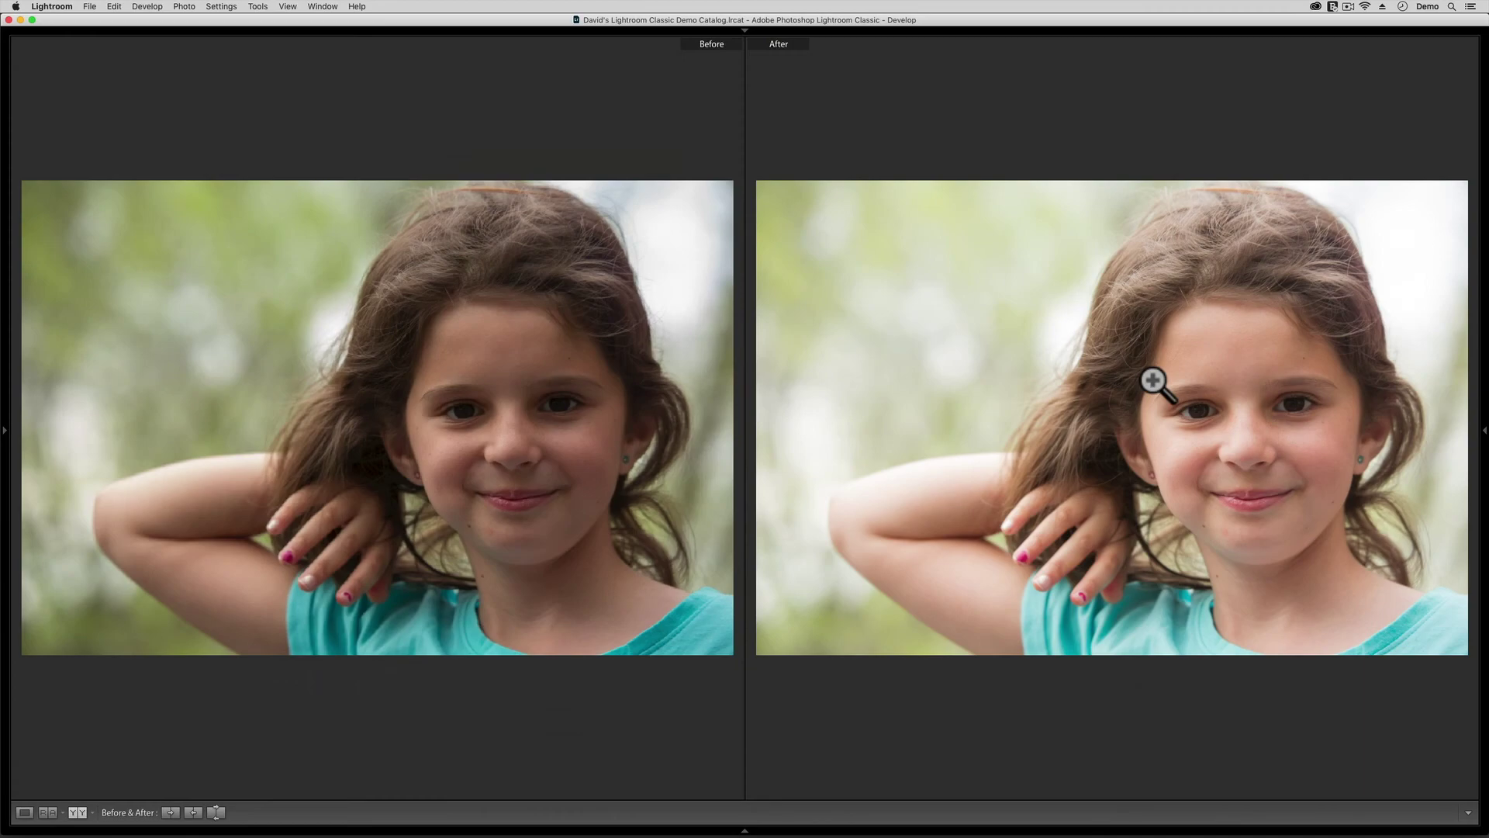